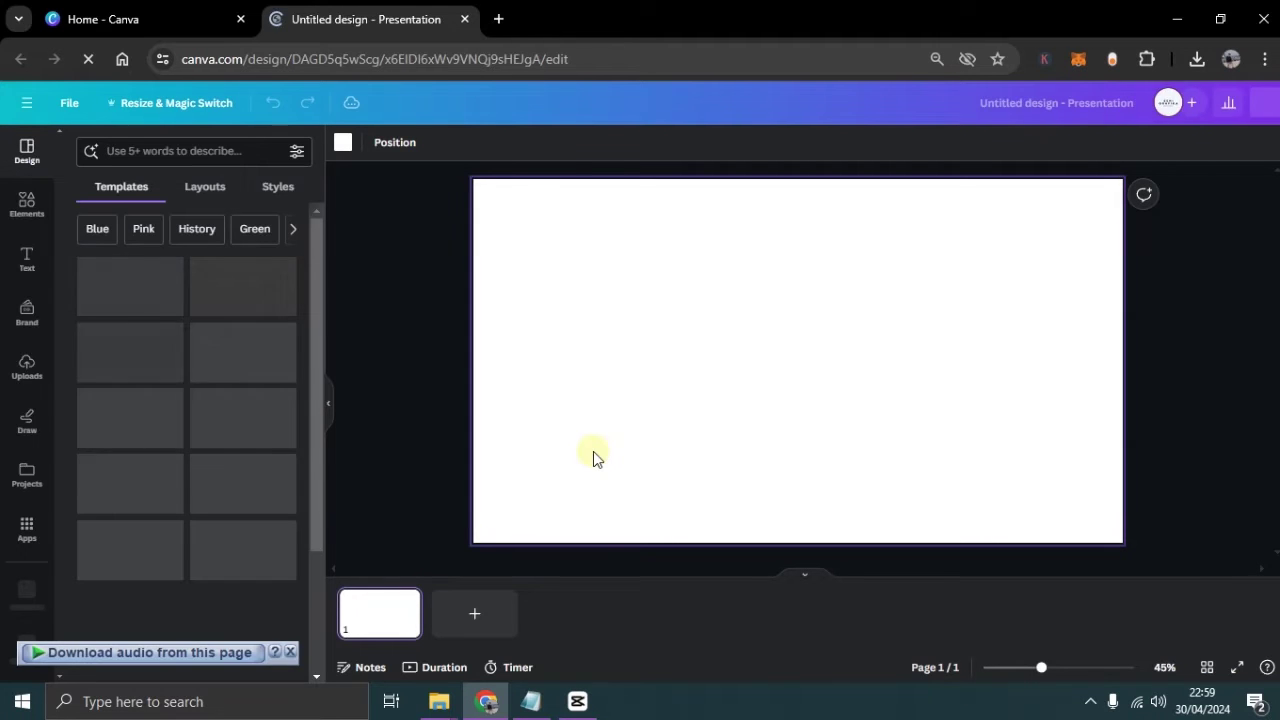
Step: Search Elements for 'japan building' and add the pagoda photo from Photos
left_click(28, 208)
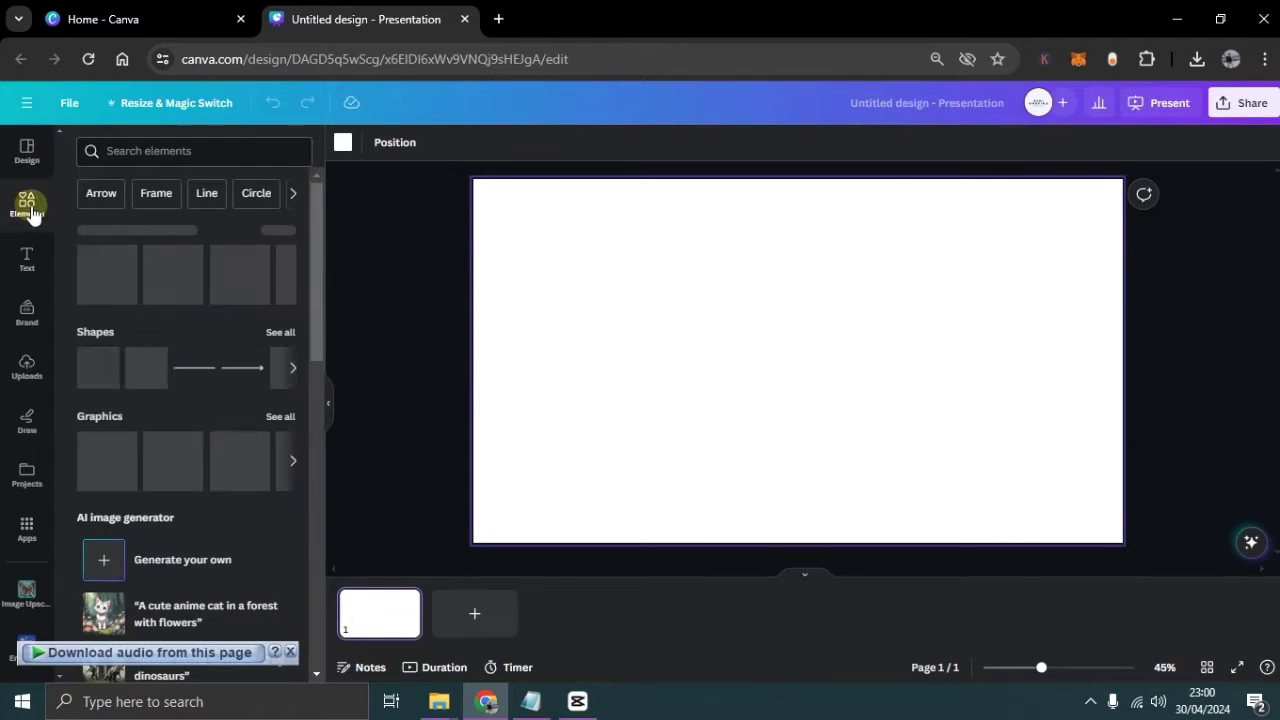
left_click(177, 151)
type("japan buil")
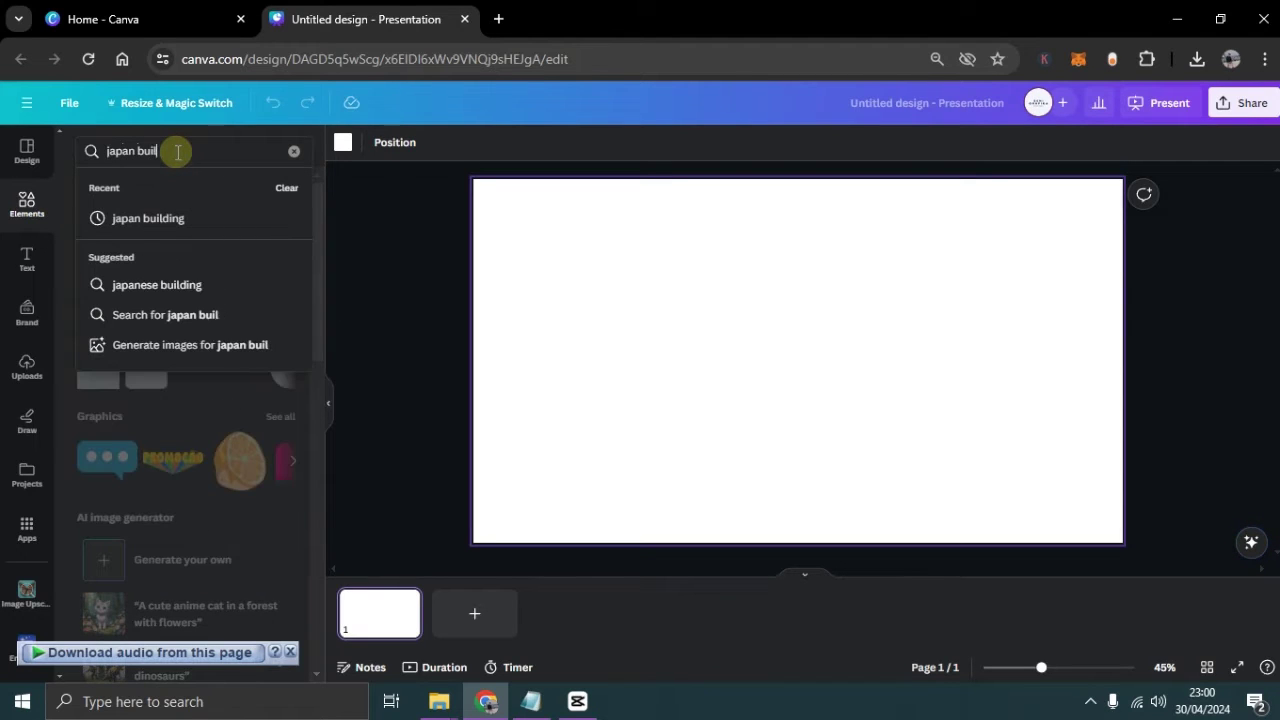
type("ding")
key("Return")
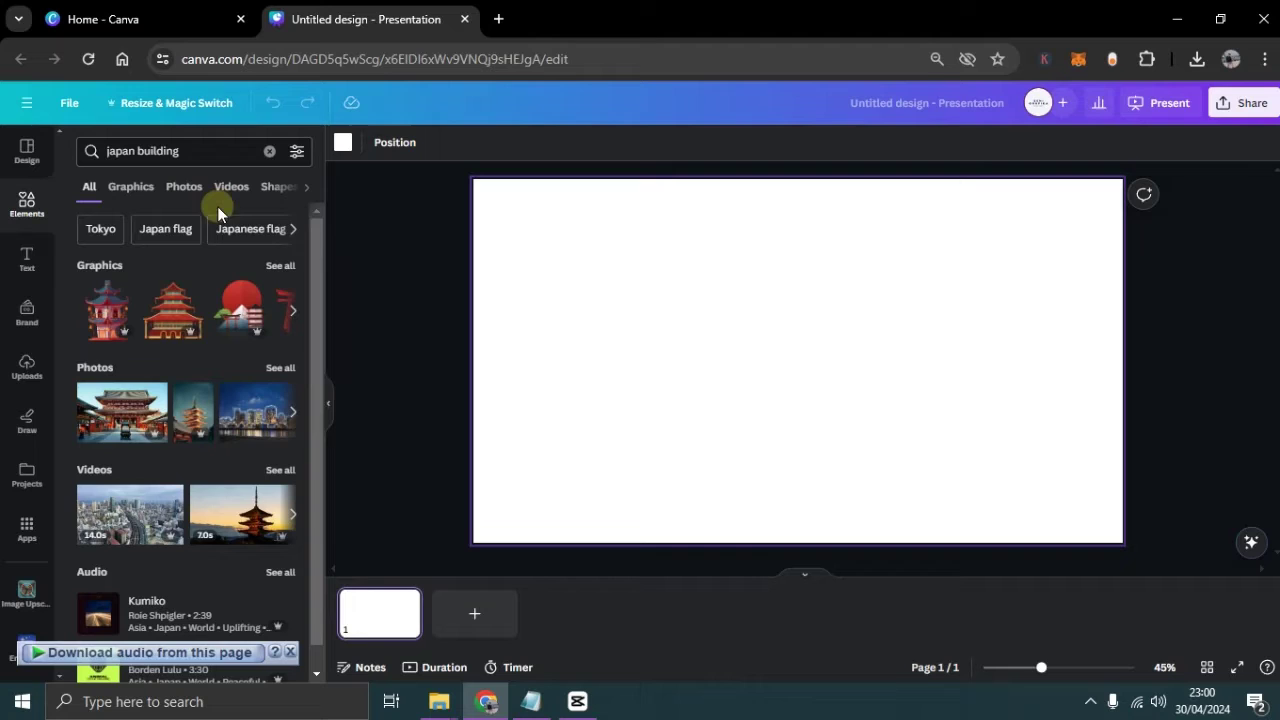
left_click(186, 197)
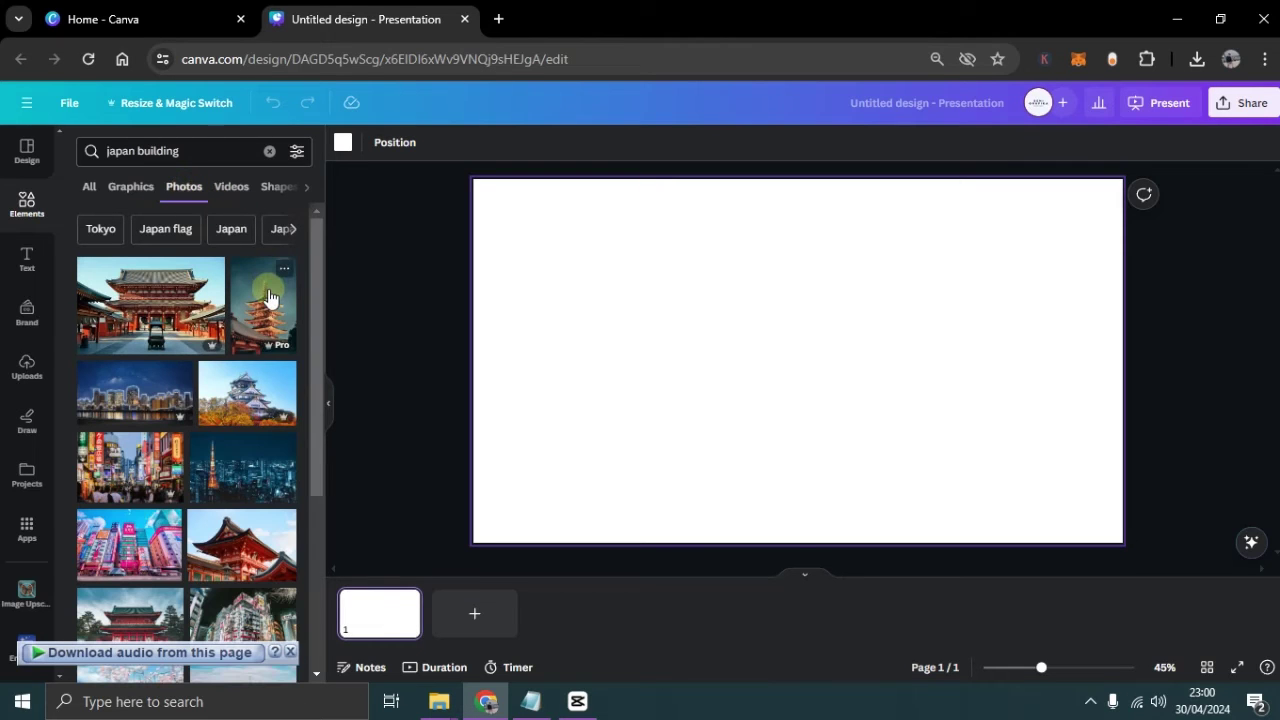
left_click(268, 297)
Step: Enlarge and reposition the pagoda photo until it covers the whole slide
left_click(608, 291)
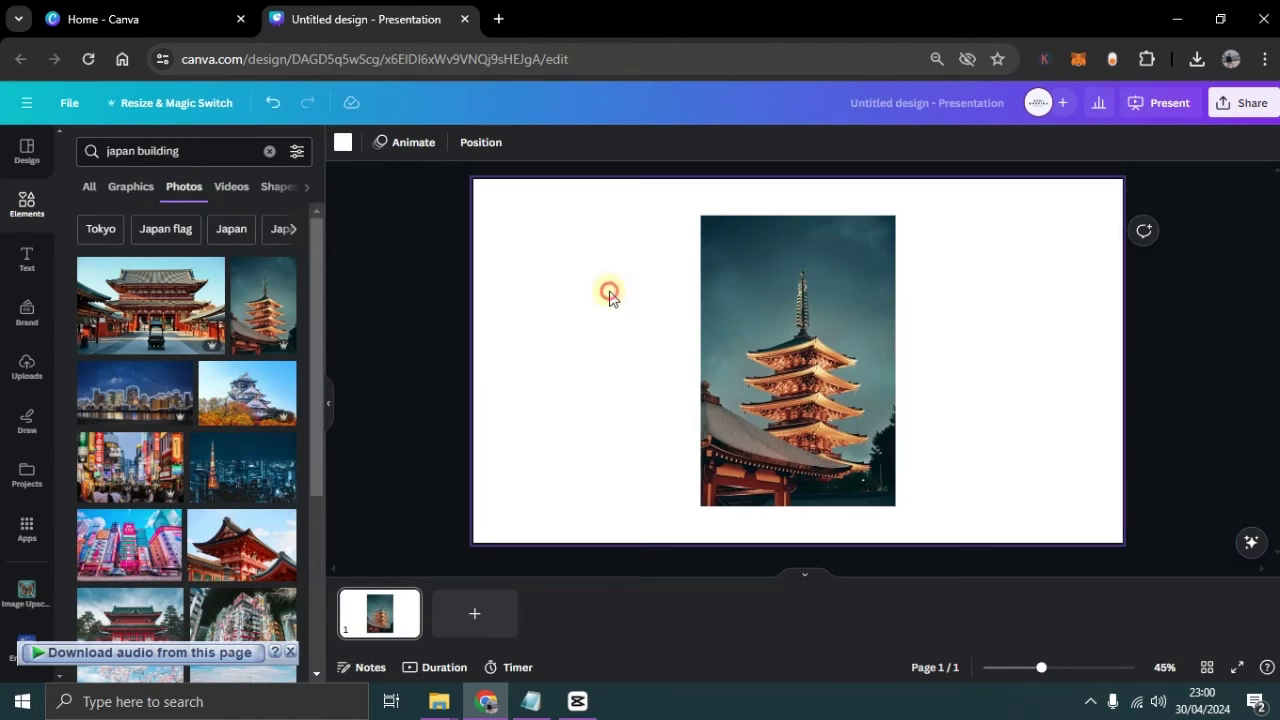
left_click_drag(743, 306, 759, 314)
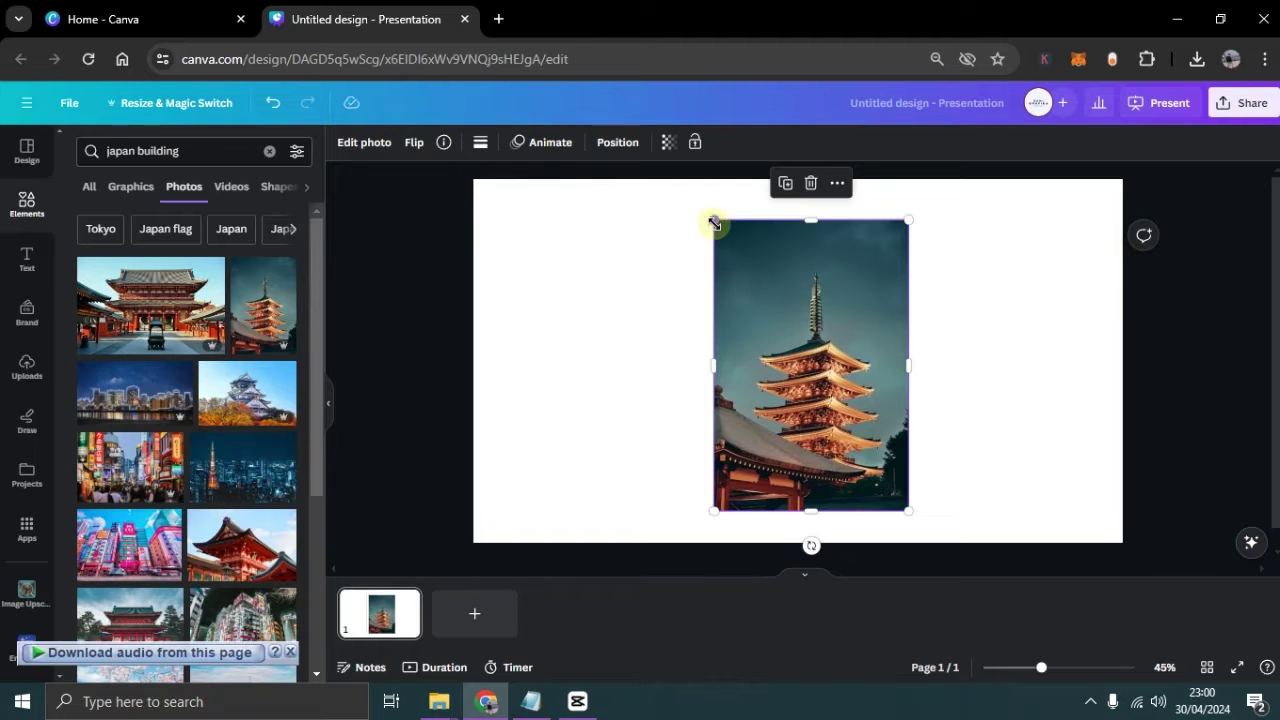
left_click_drag(714, 222, 528, 45)
left_click_drag(743, 290, 951, 549)
left_click_drag(771, 257, 674, 619)
left_click_drag(588, 211, 433, 80)
left_click_drag(889, 283, 869, 290)
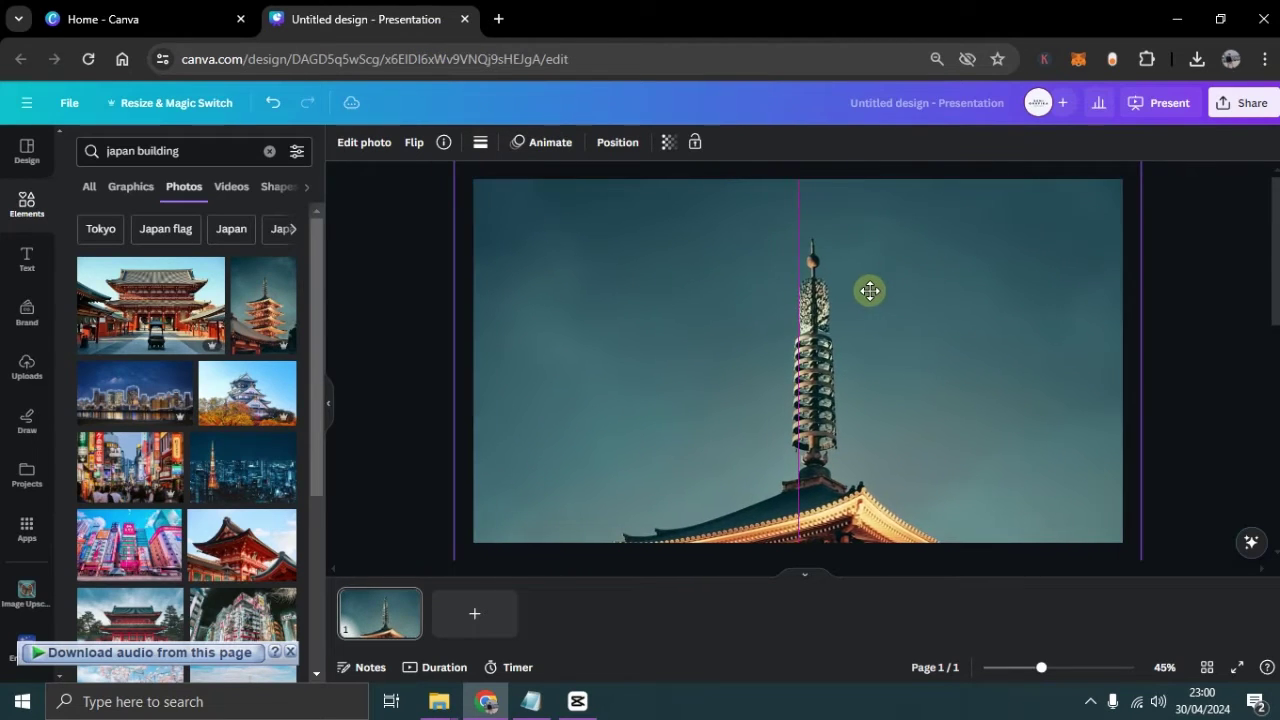
Step: Duplicate the full-slide pagoda photo from its right-click menu
left_click(443, 318)
left_click(523, 299)
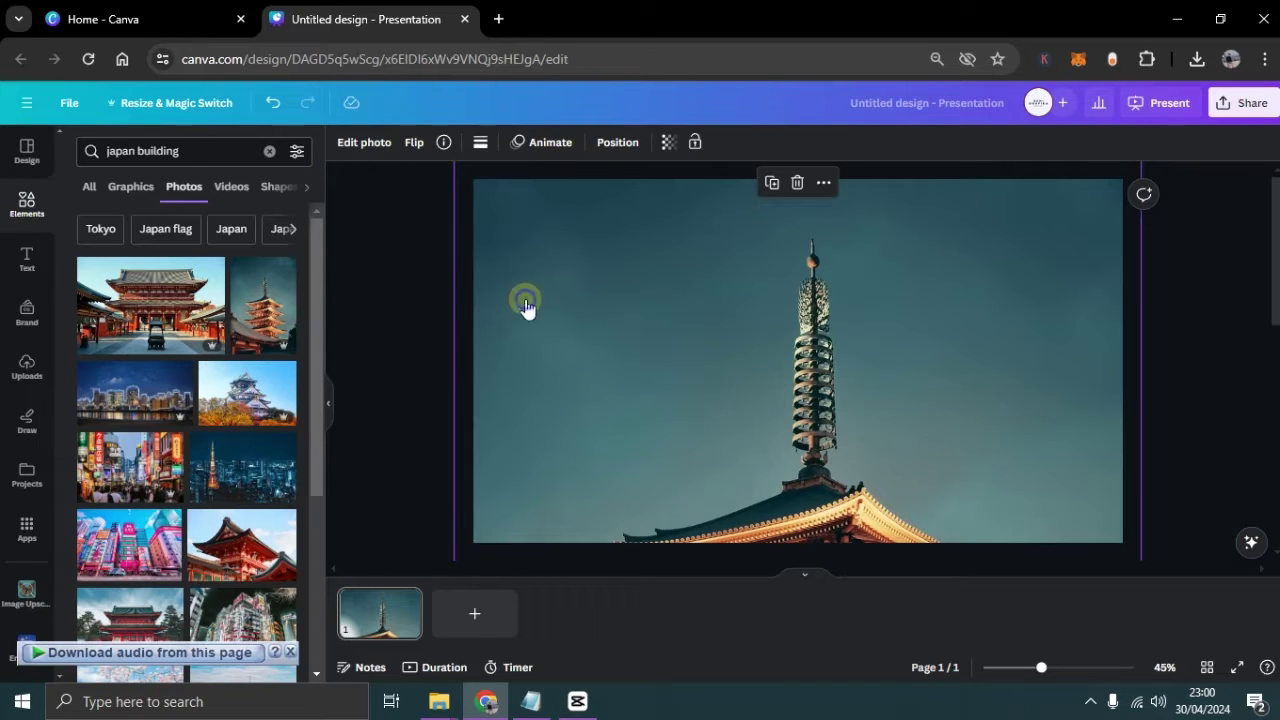
right_click(527, 308)
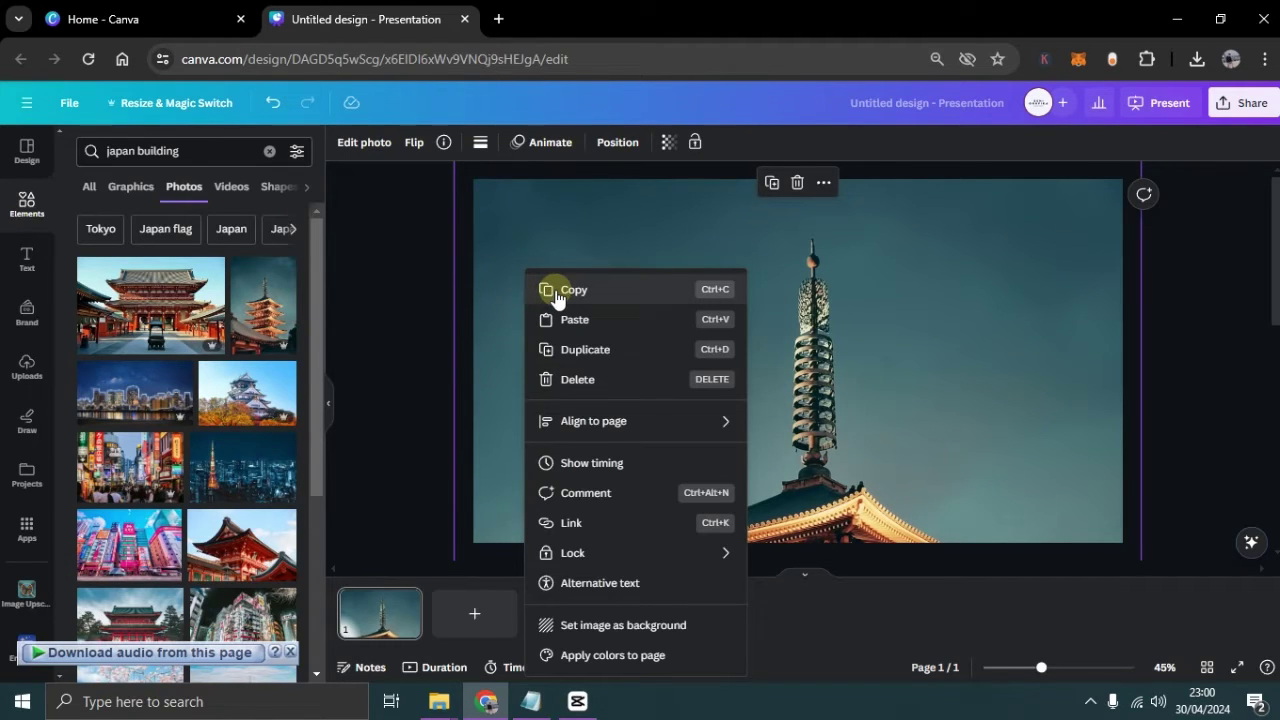
left_click(566, 349)
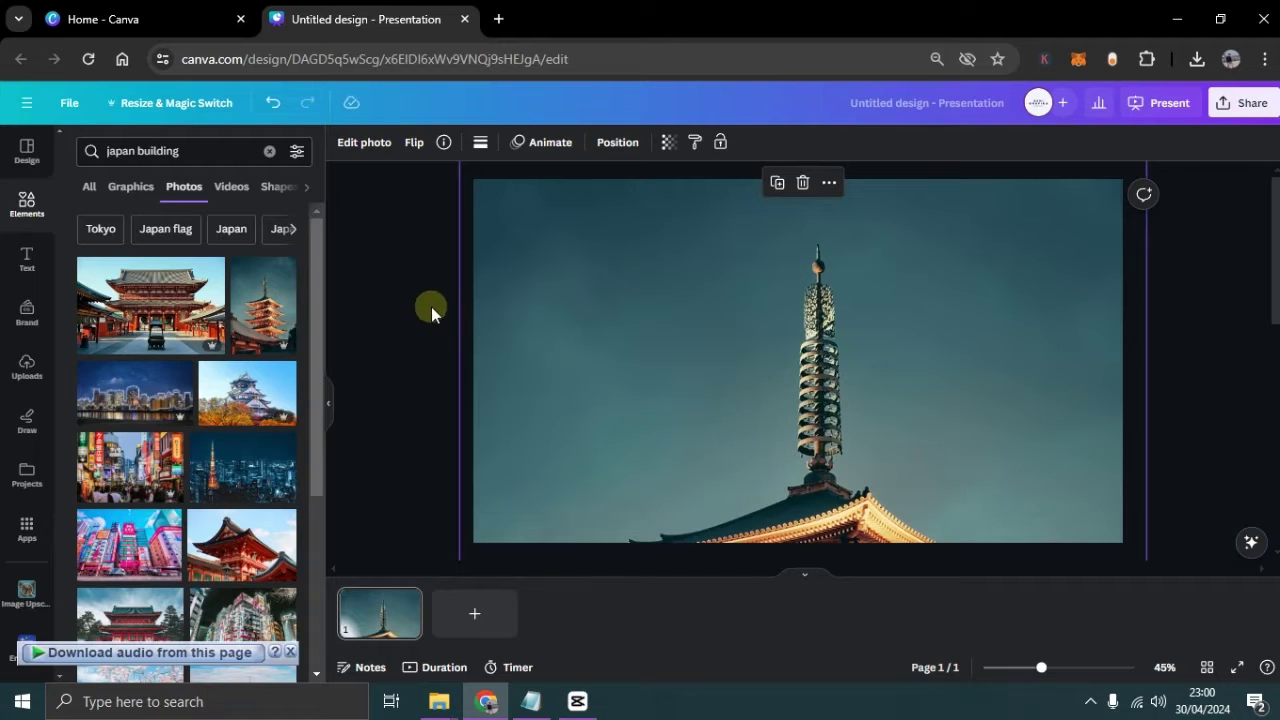
Step: Try BG Remover on the copy, then line it up exactly over the original
left_click(362, 145)
left_click(120, 250)
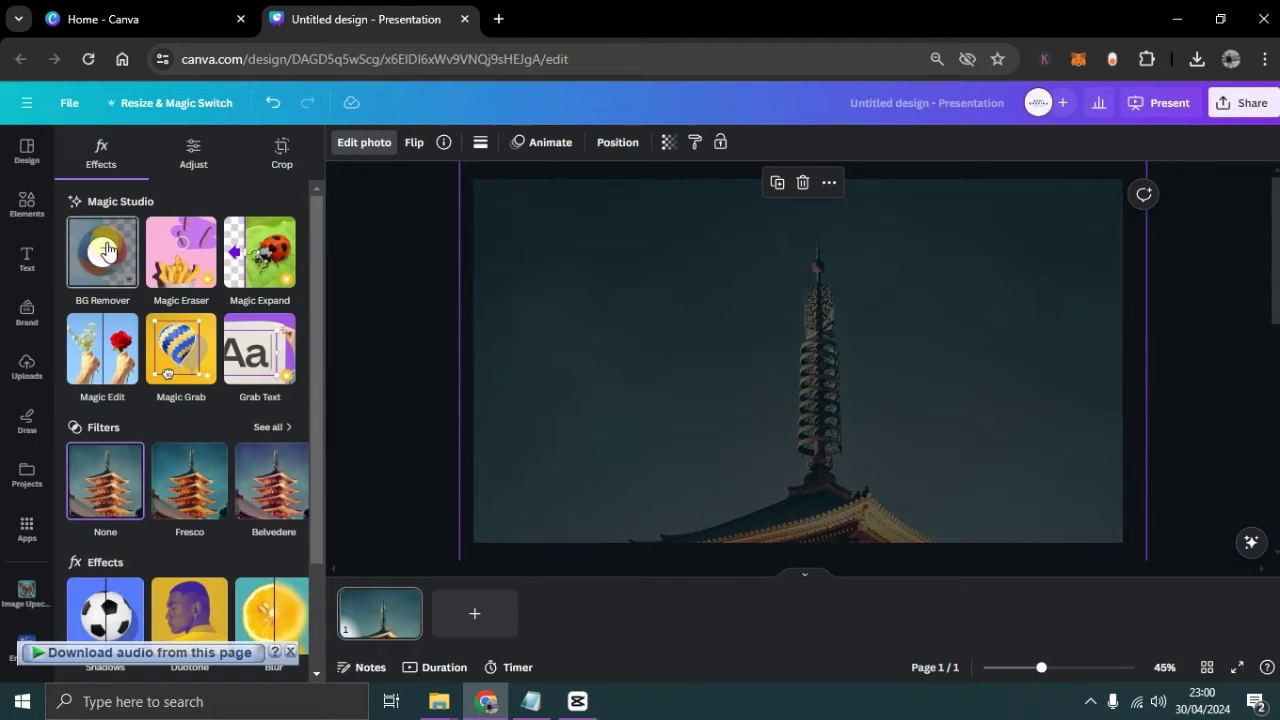
left_click(418, 268)
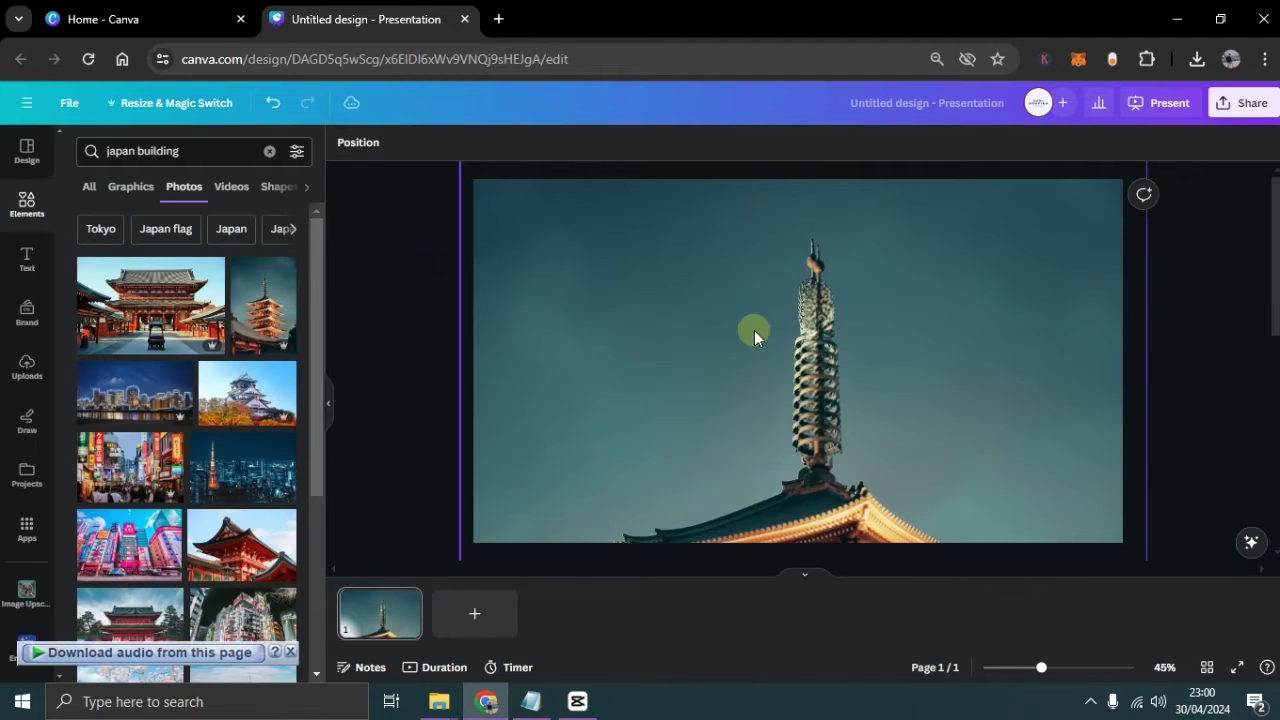
left_click(808, 338)
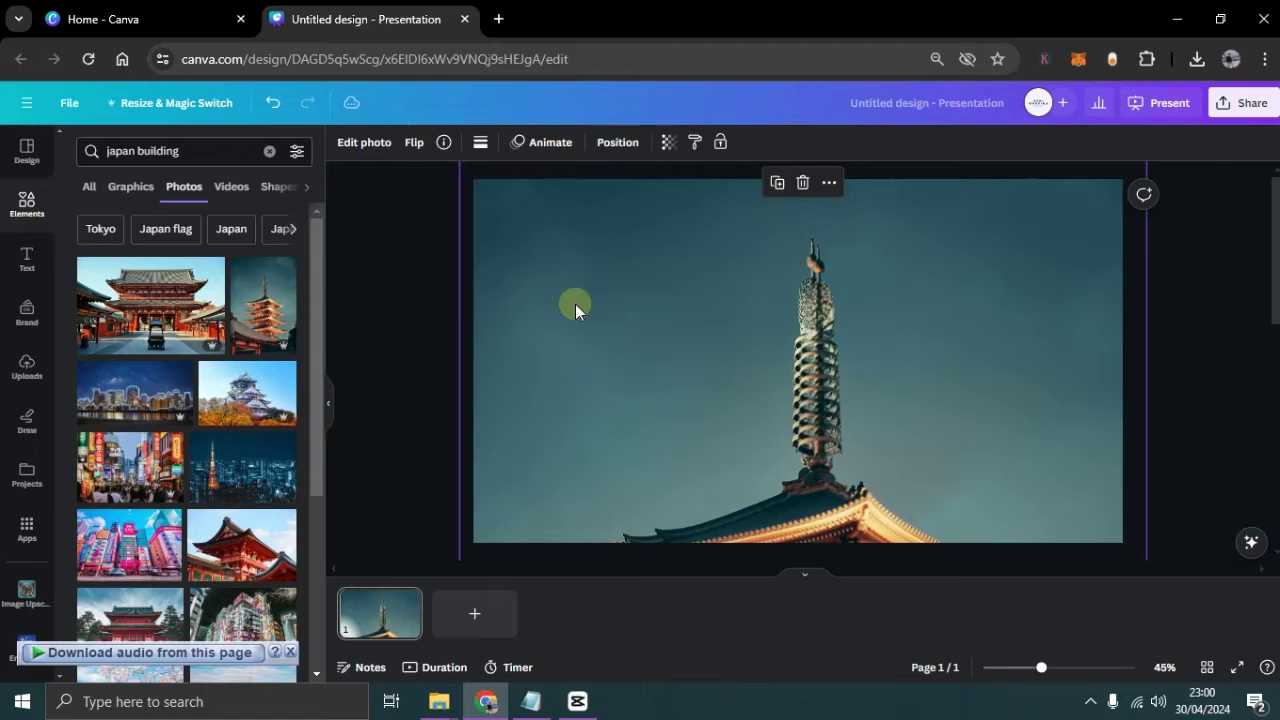
left_click_drag(598, 292, 596, 292)
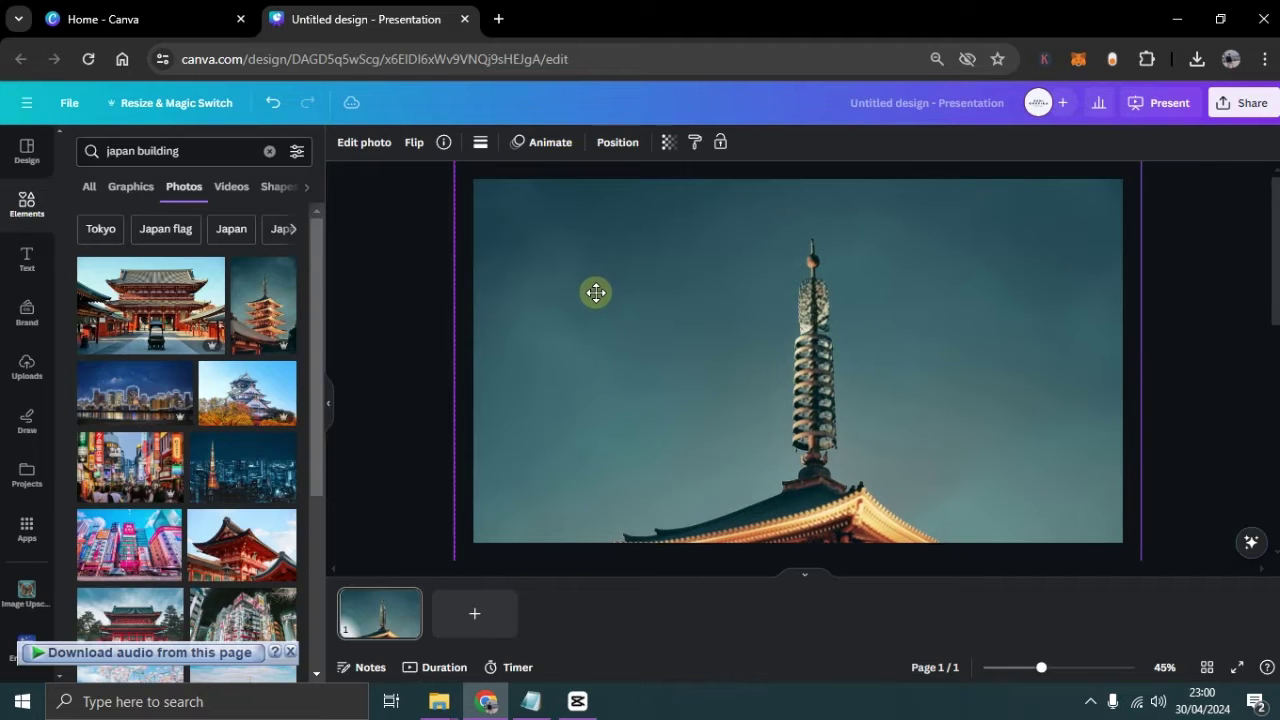
left_click(391, 296)
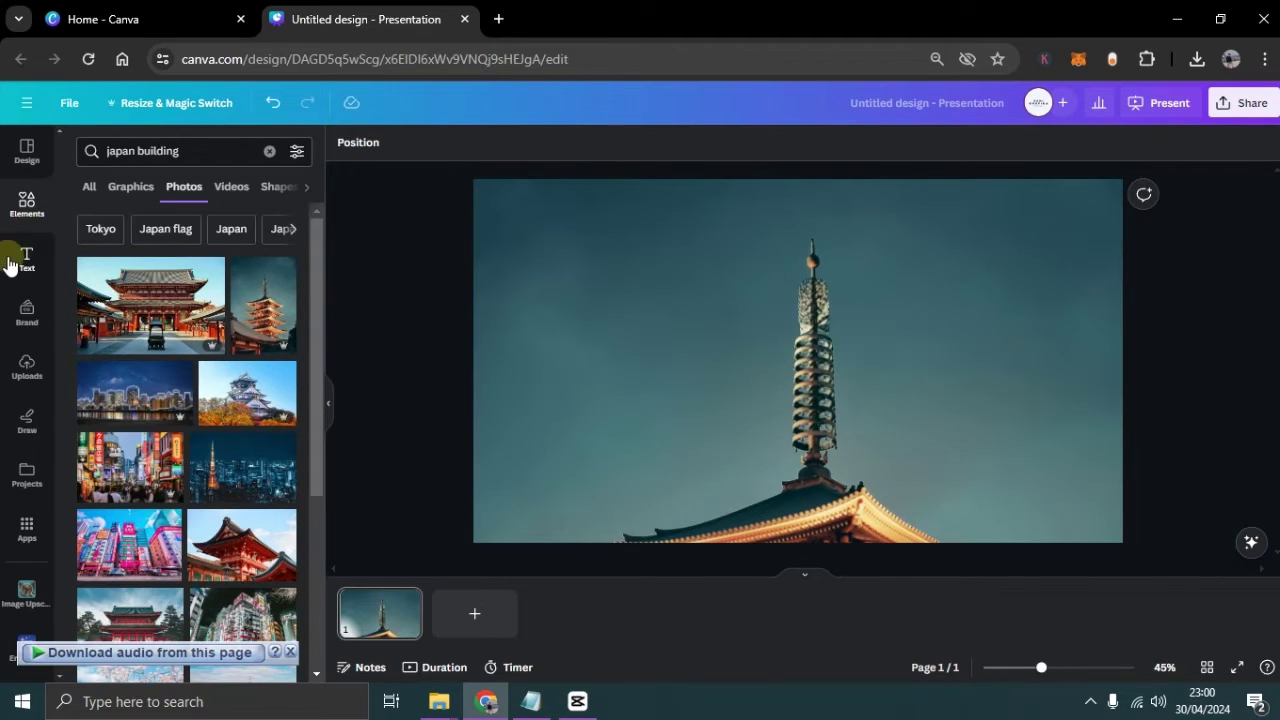
Step: Add a Heading text box near the top of the slide and duplicate it
left_click(12, 262)
left_click(220, 275)
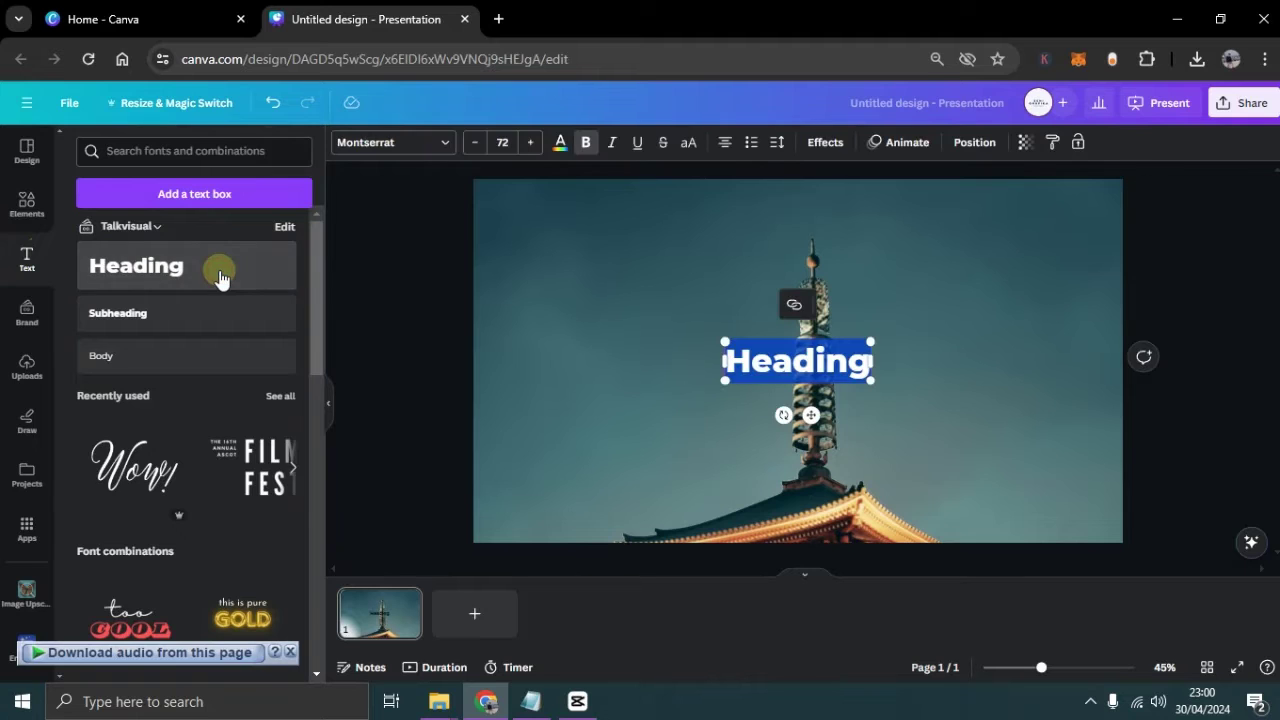
left_click_drag(758, 362, 771, 279)
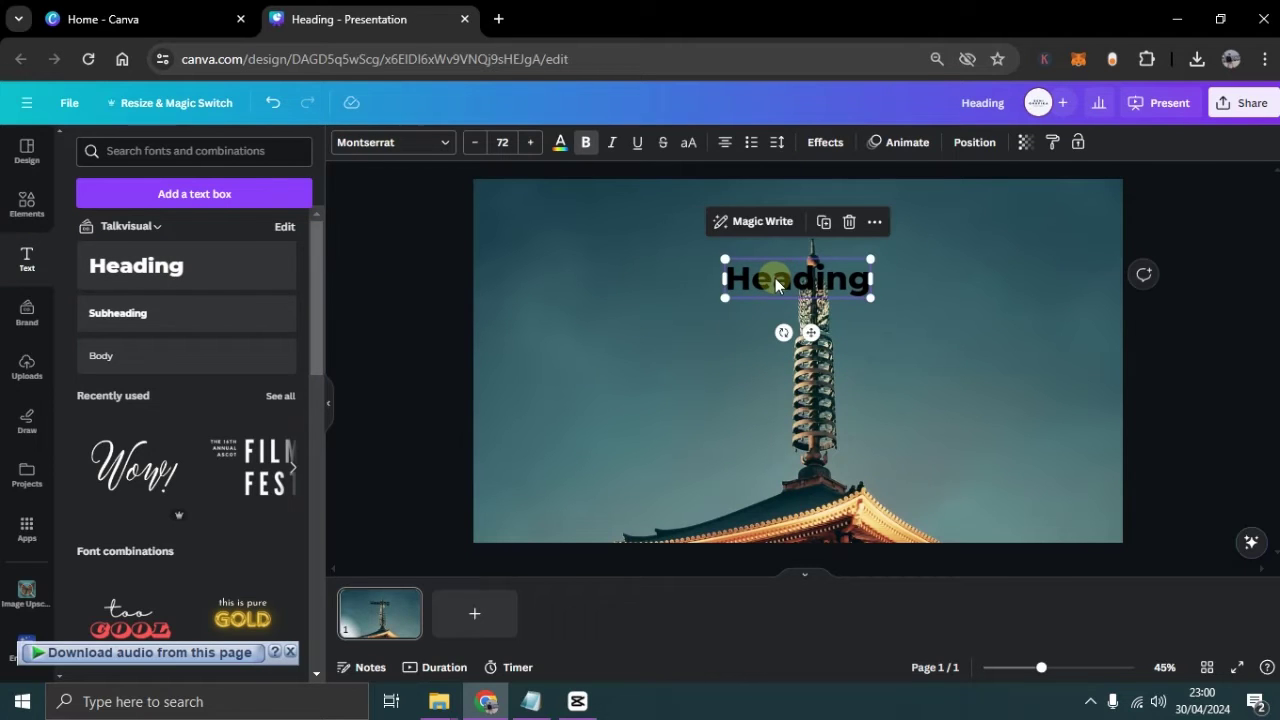
key("ctrl+d")
key("ctrl+d")
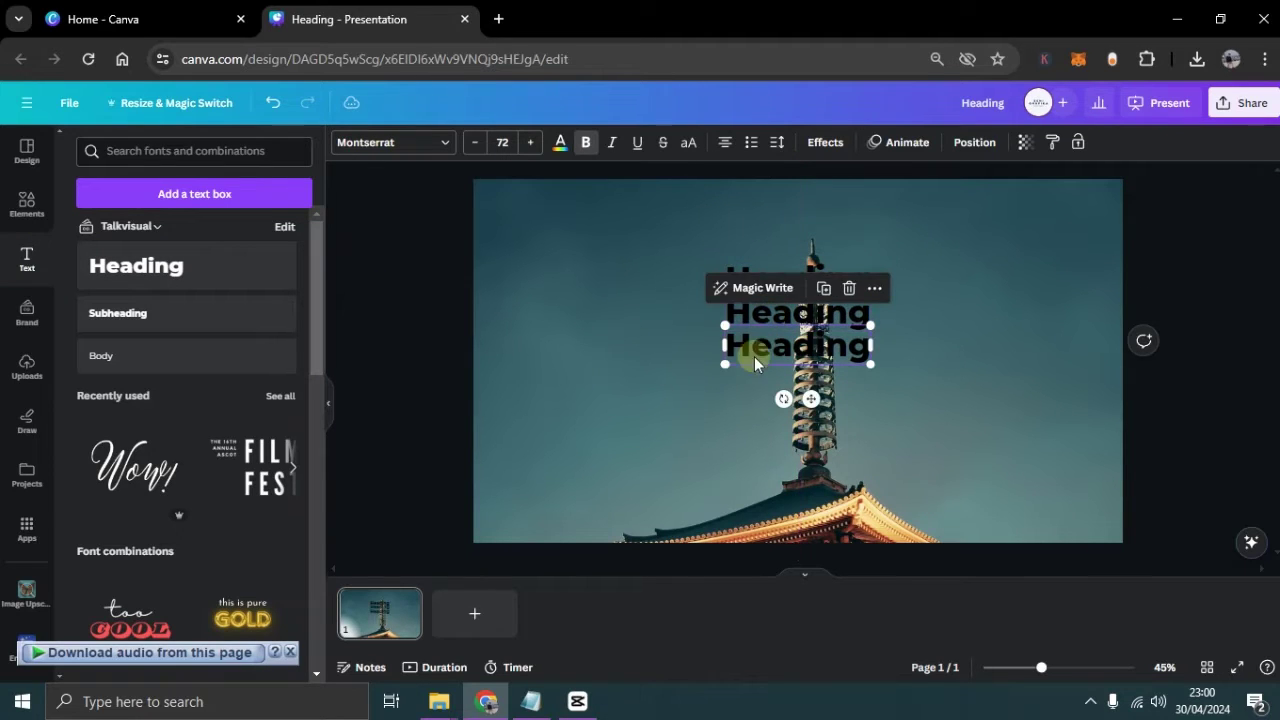
Step: Type the titles WELCOME TO JAPAN, PLEASE SUBSRIBE and THANKS FOR WATCHING
left_click(655, 365)
double_click(749, 279)
key("BackSpace")
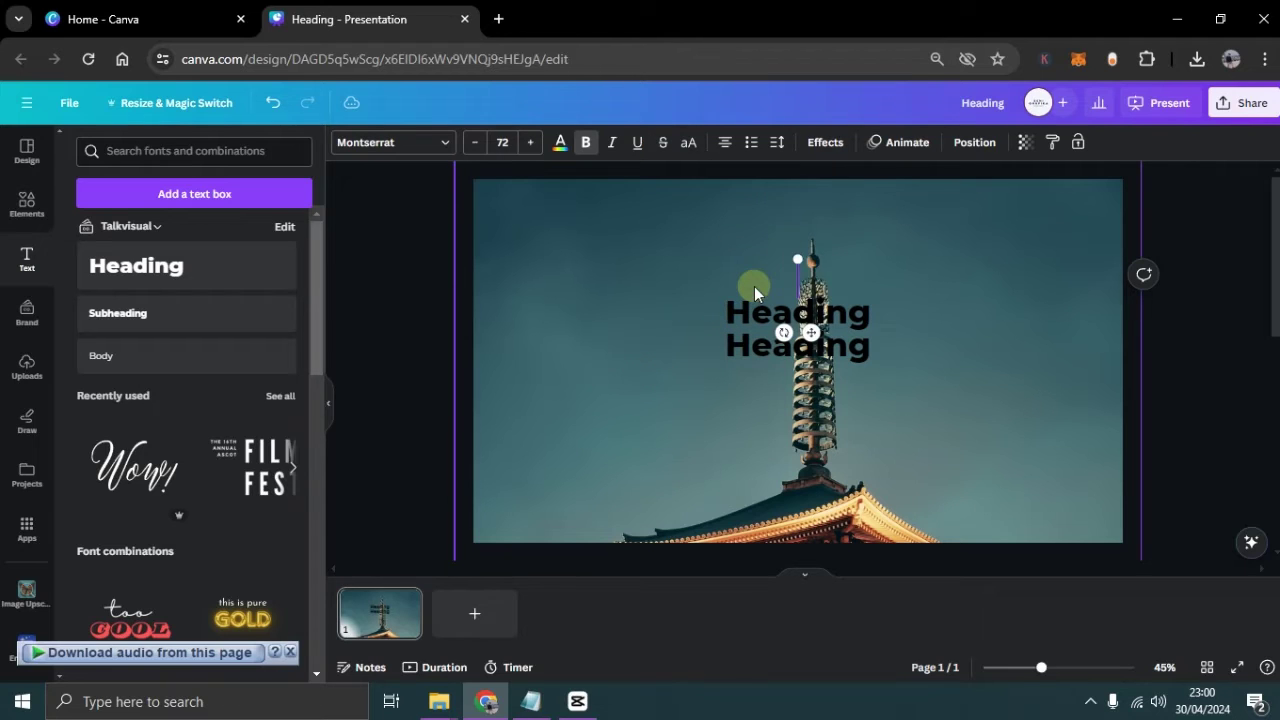
type("WELCOME TO JAPAN")
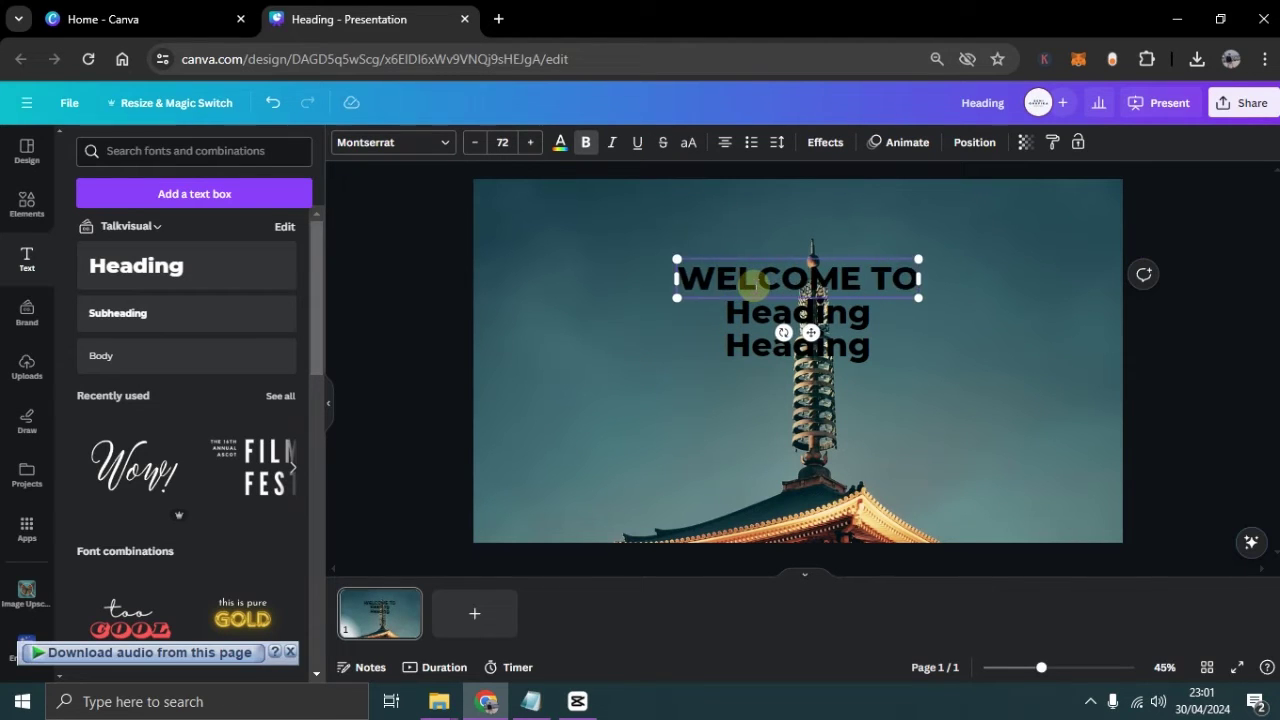
double_click(740, 312)
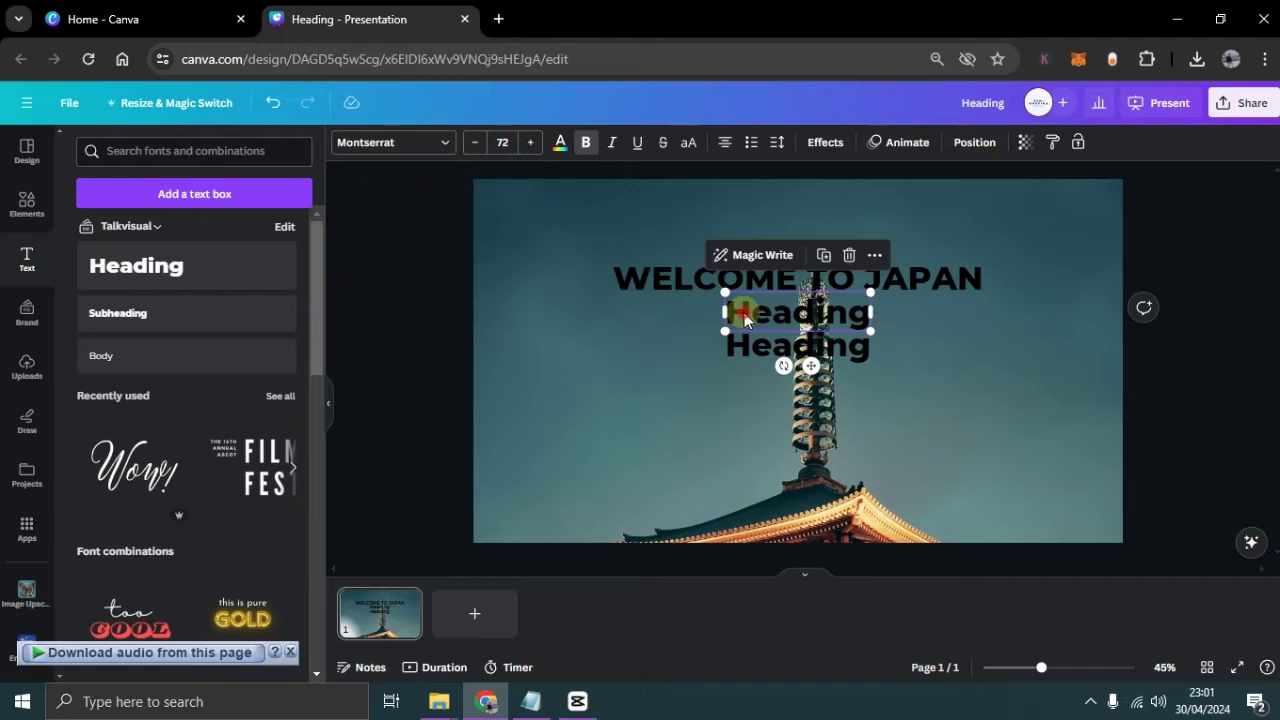
type("PLEASE S")
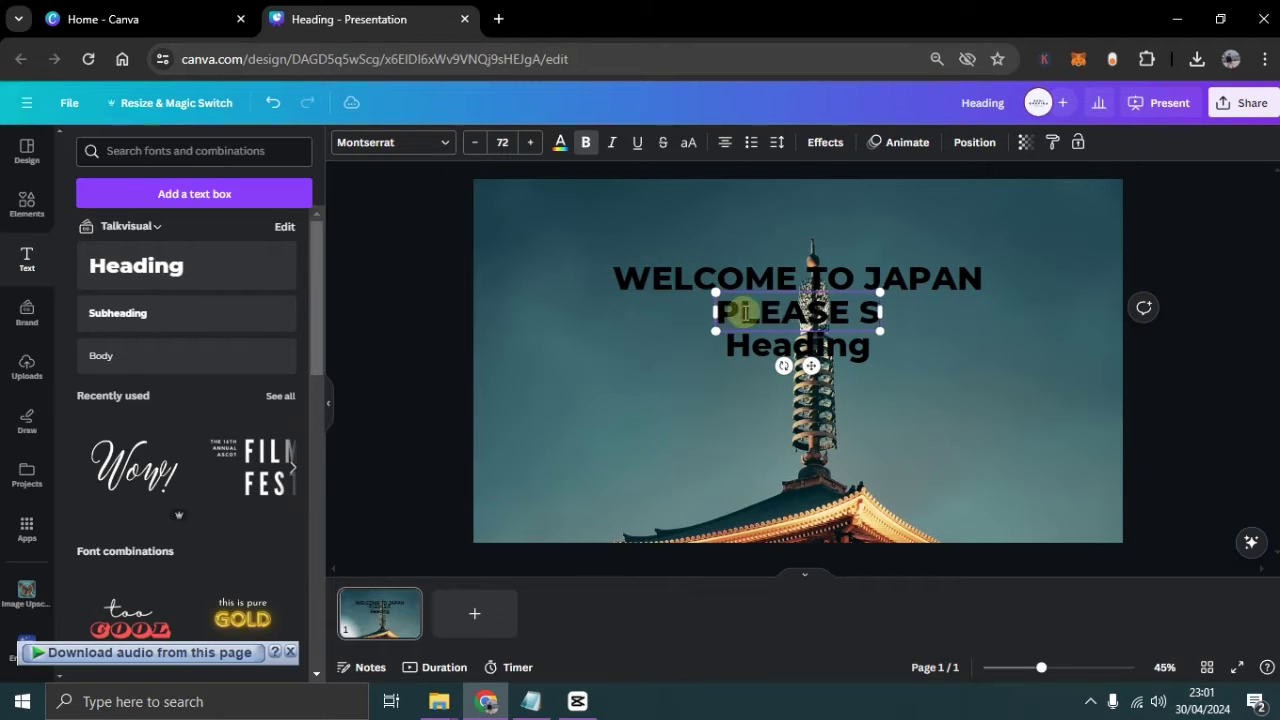
type("UBSRI")
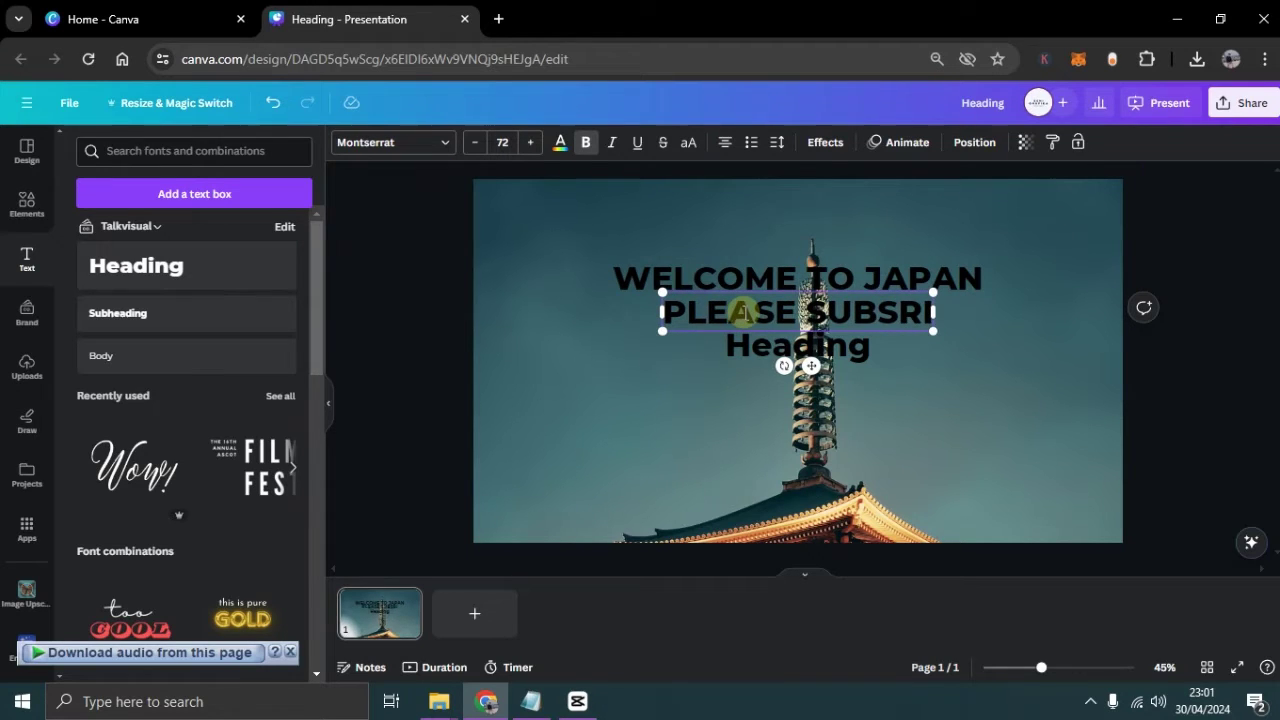
type("BE")
double_click(740, 345)
type("THA")
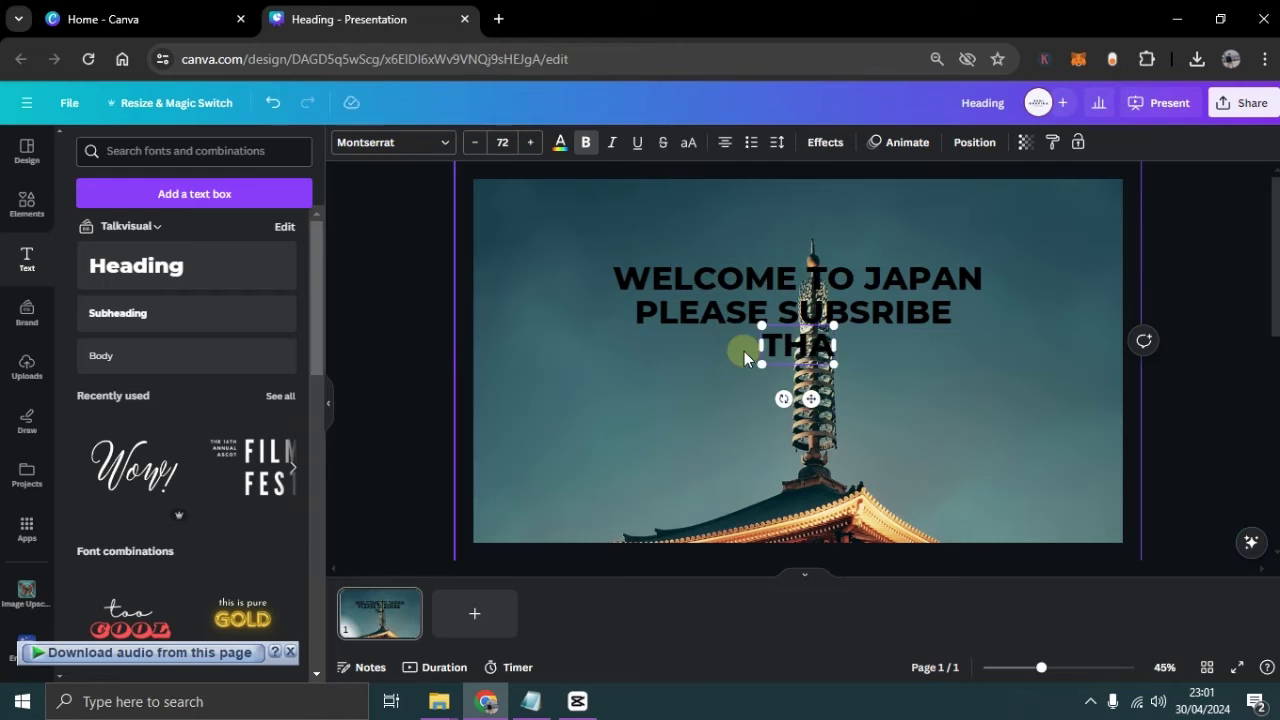
type("NKS FOR WATCHING")
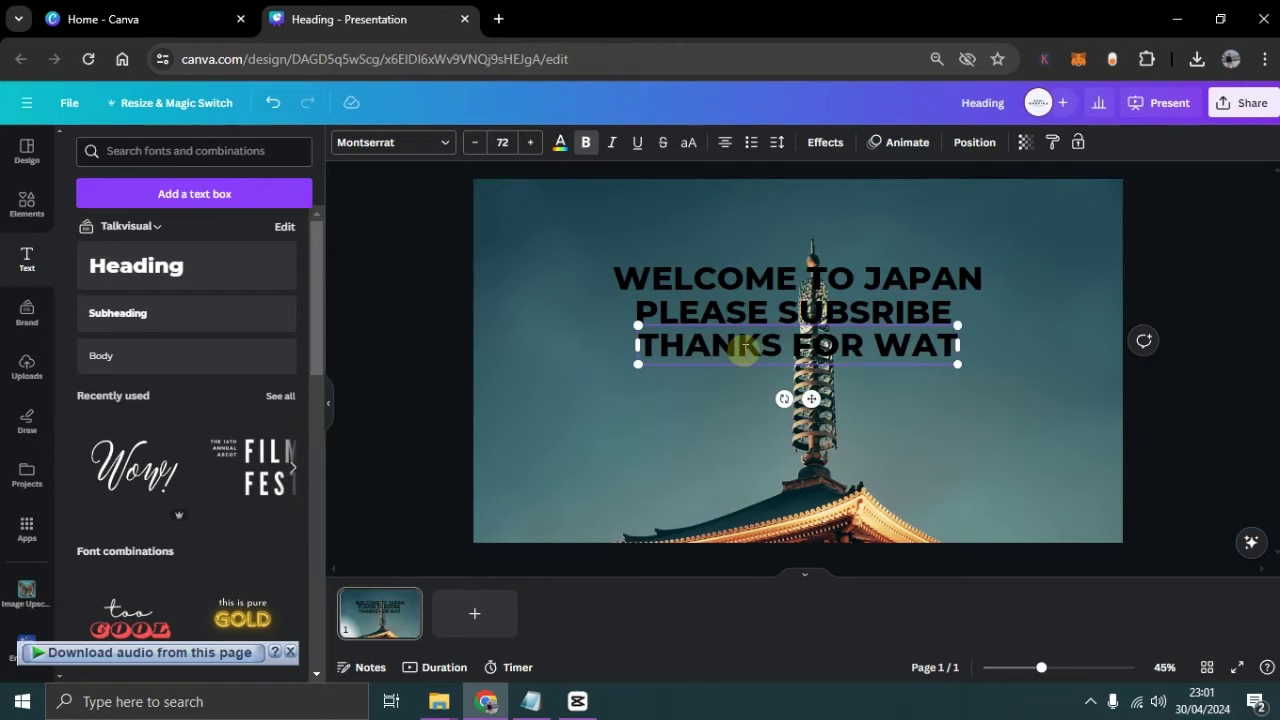
Step: Move all three title lines down together, enlarge them slightly, and colour them white
left_click(705, 290)
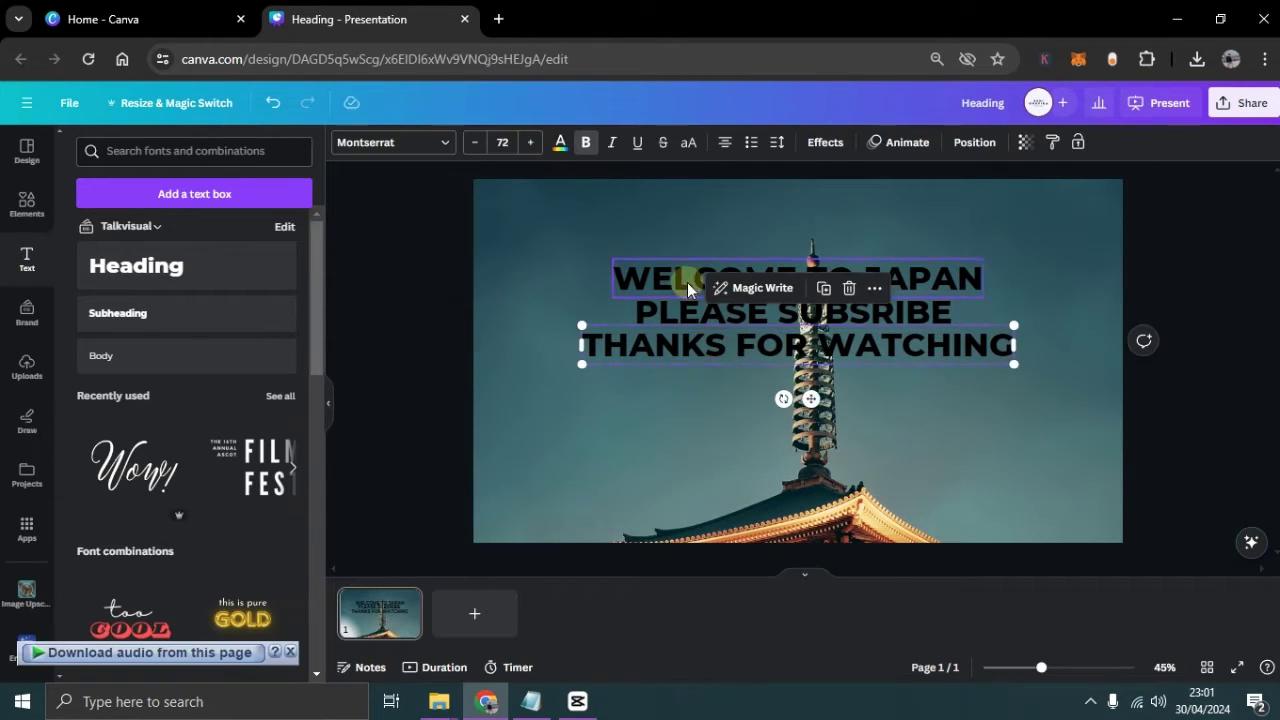
left_click(685, 312, "shift")
left_click(690, 345, "shift")
left_click_drag(690, 345, 690, 372)
left_click_drag(580, 287, 563, 292)
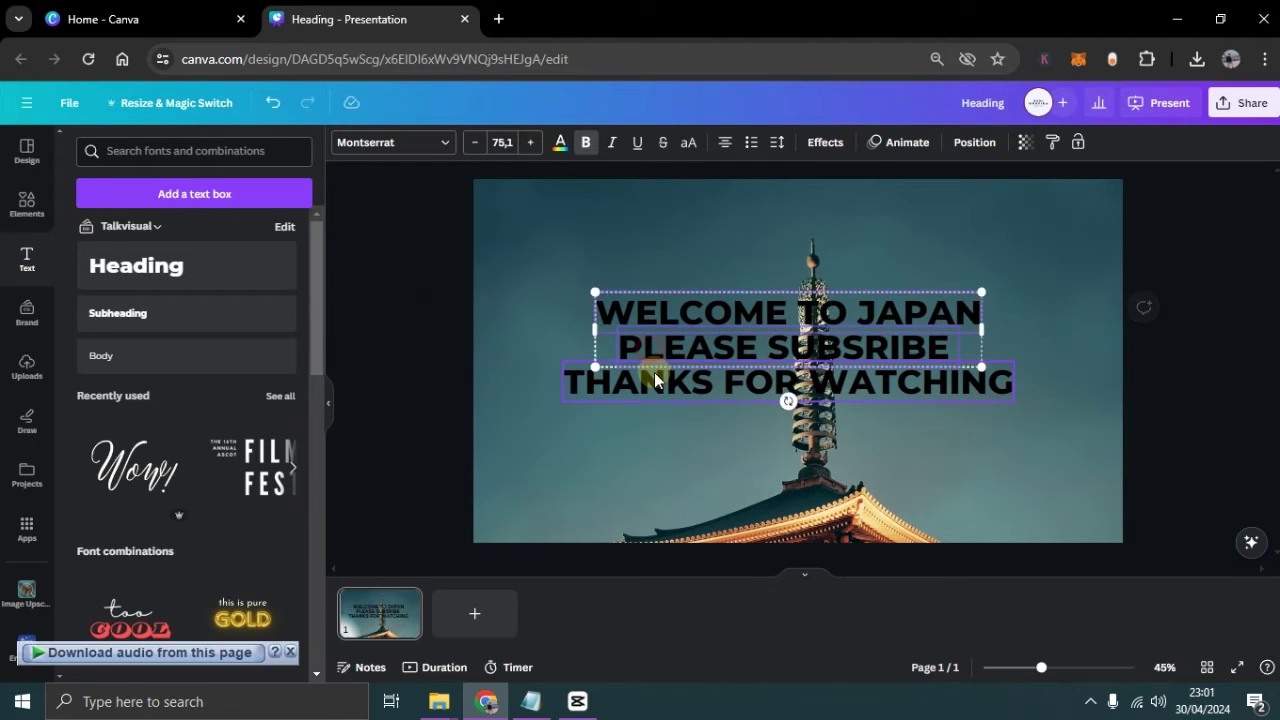
left_click(560, 142)
left_click(164, 234)
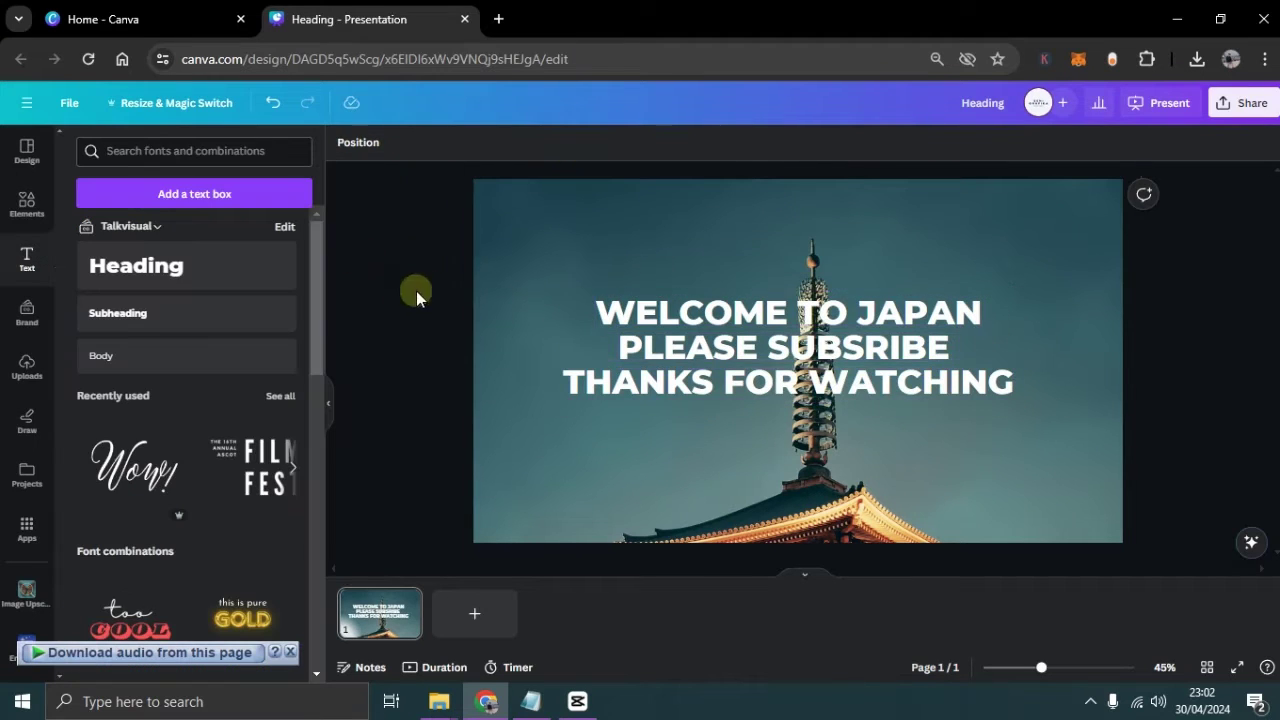
Step: Search fonts for 'MONU' and apply Monument to all three title lines
left_click(352, 142)
left_click(145, 190)
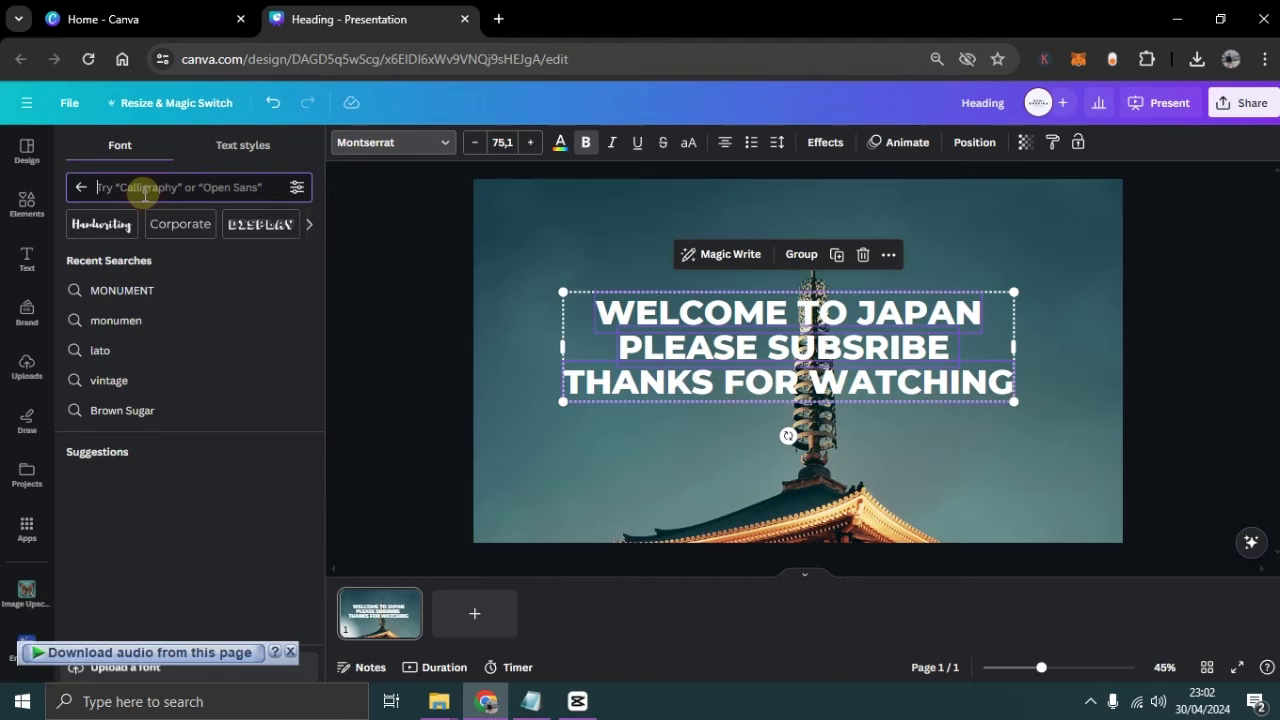
type("MONUMEN")
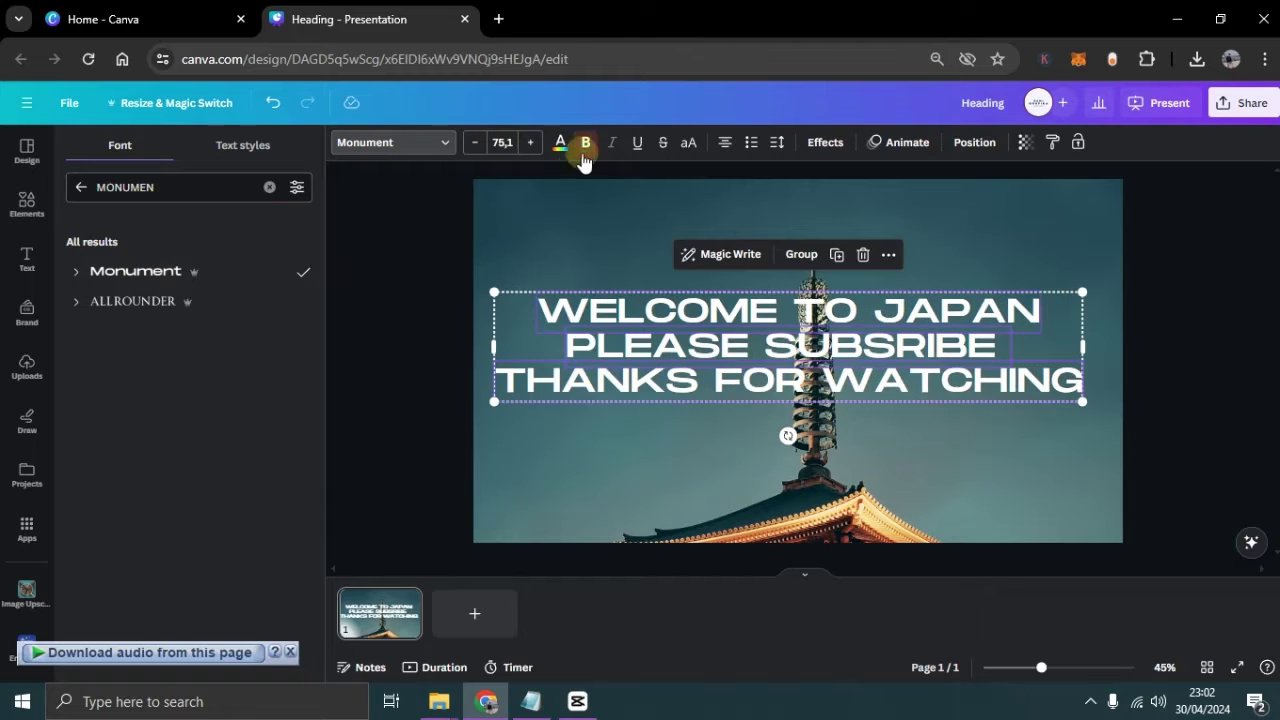
left_click(392, 236)
Step: Align the three titles into one overlapping stack and move it to the photo's bottom edge
left_click(358, 143)
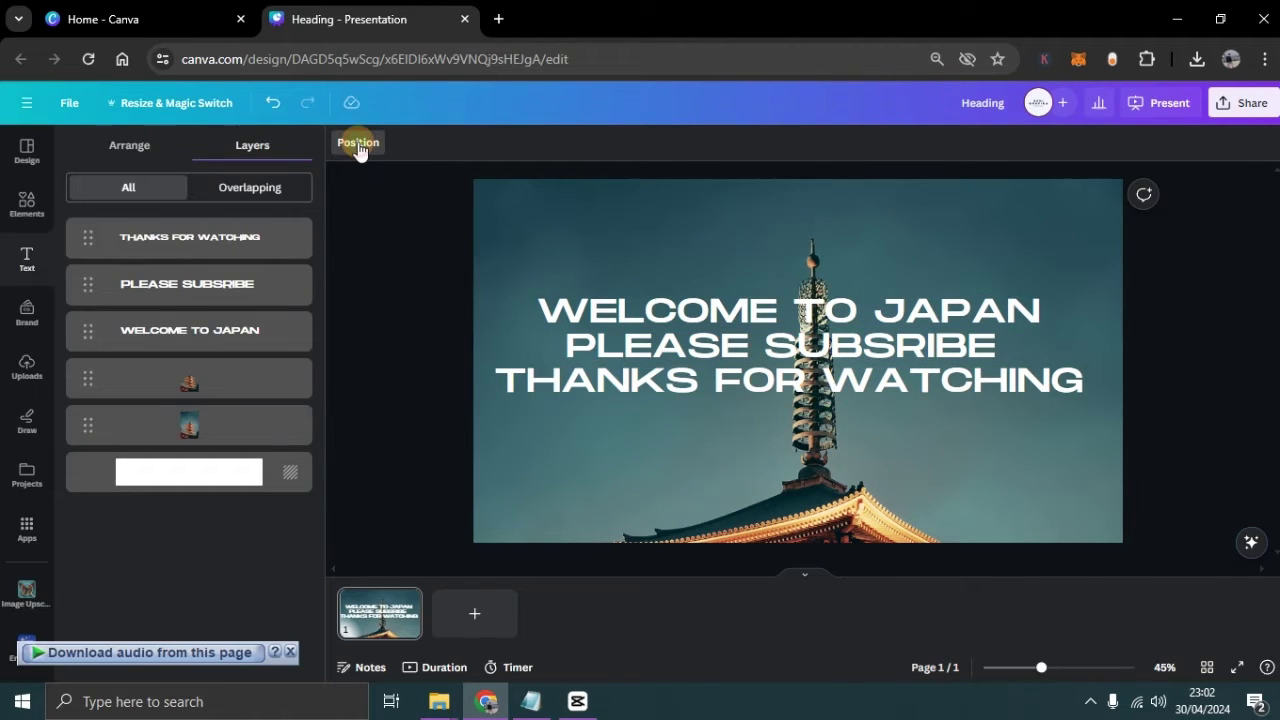
left_click(257, 331, "shift")
key("ctrl+z")
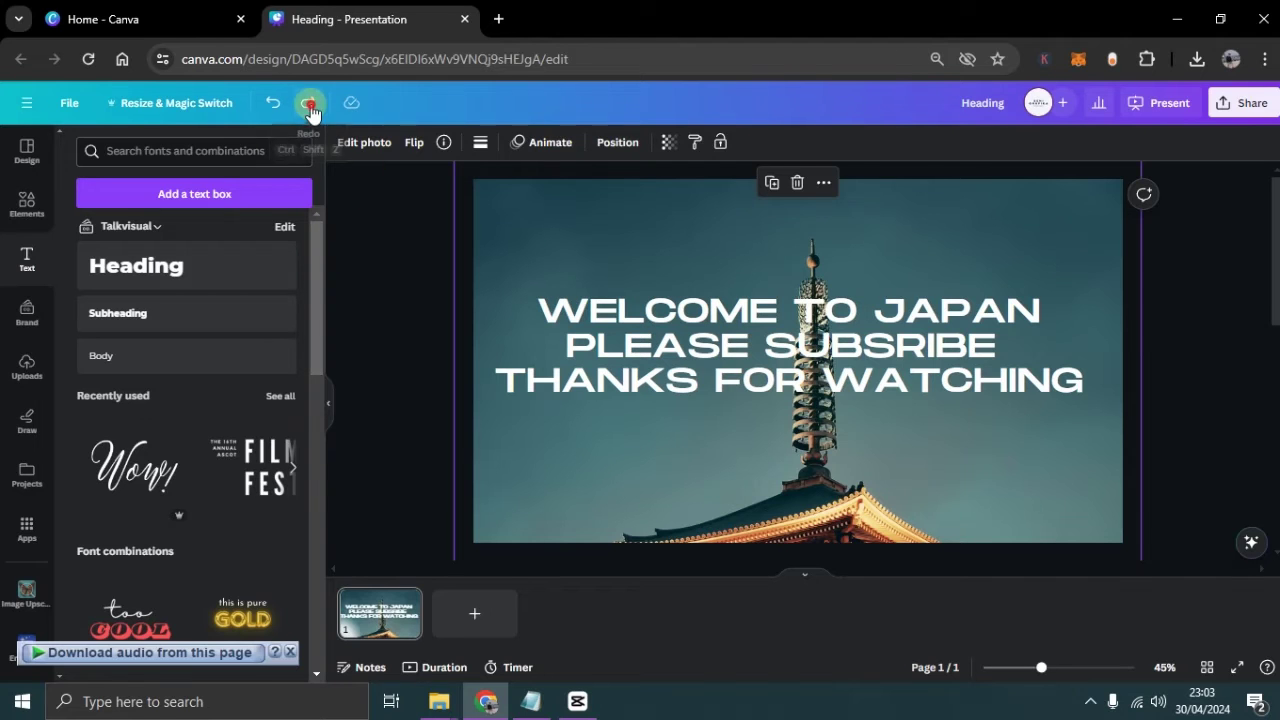
left_click(309, 105)
left_click(386, 256)
left_click(358, 143)
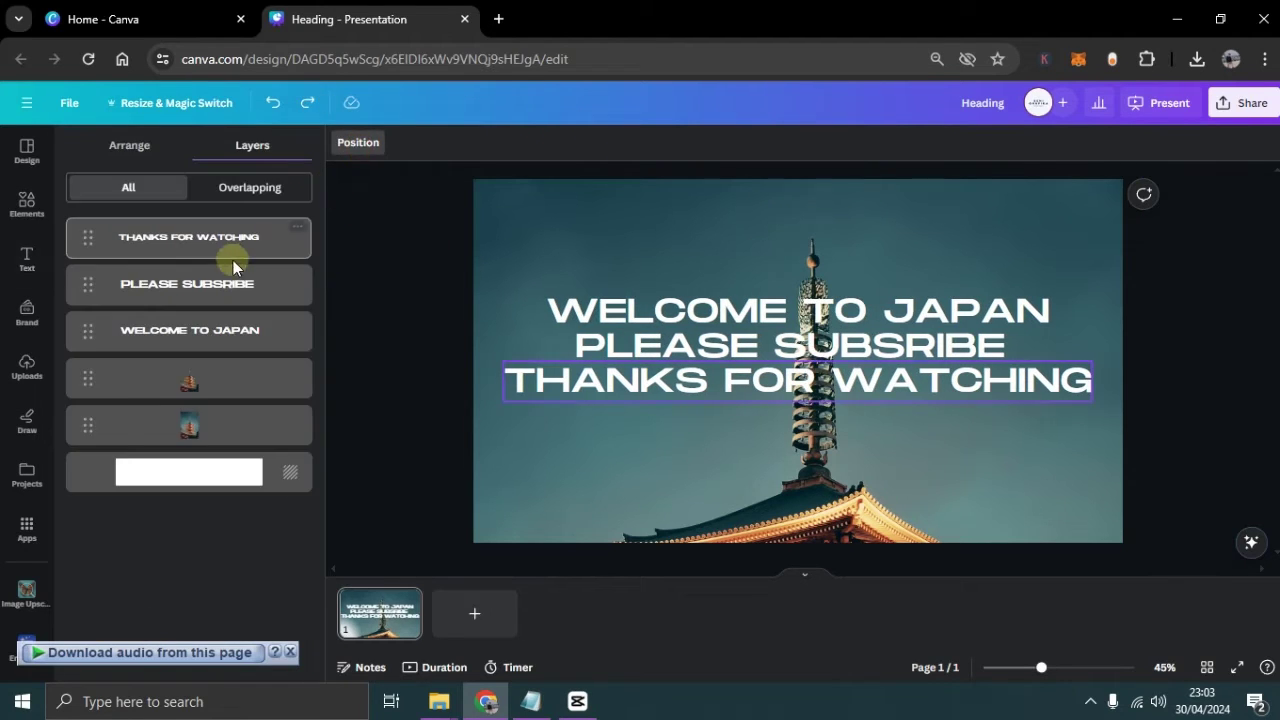
key("ctrl+y")
left_click_drag(597, 337, 604, 542)
Step: Duplicate slide 1 into a second page and go to page 2
left_click(408, 358)
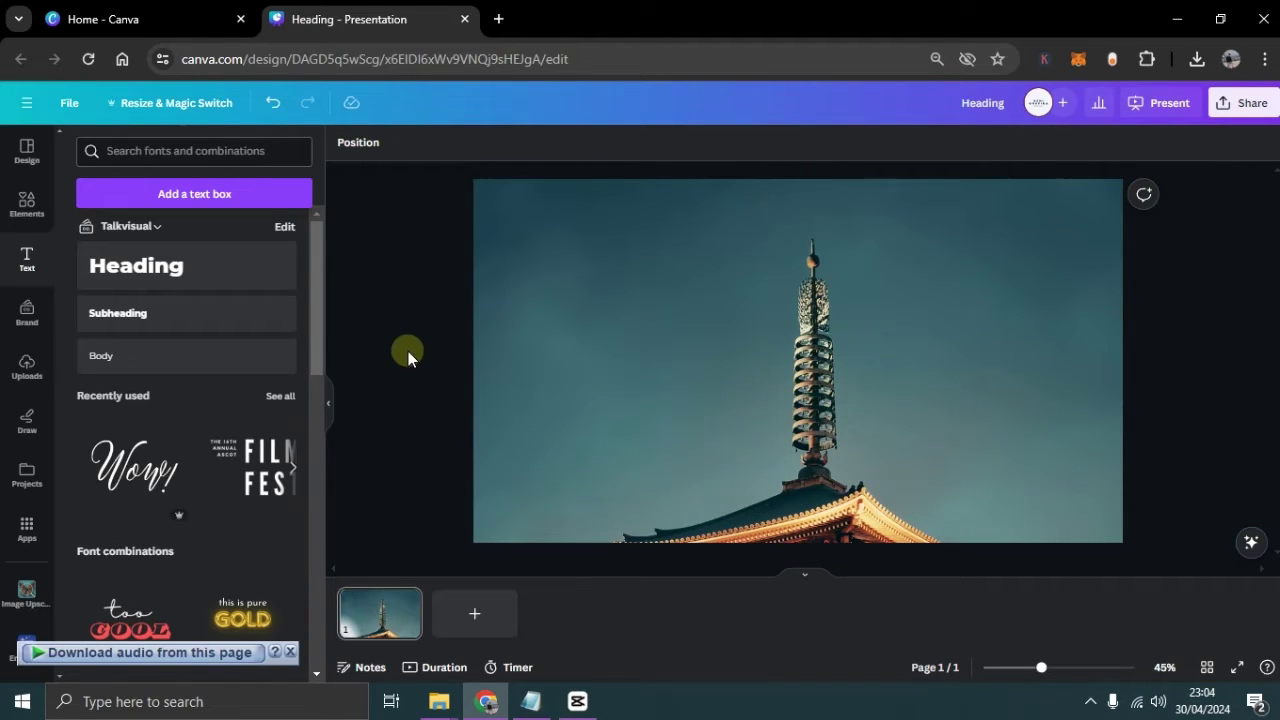
left_click(414, 600)
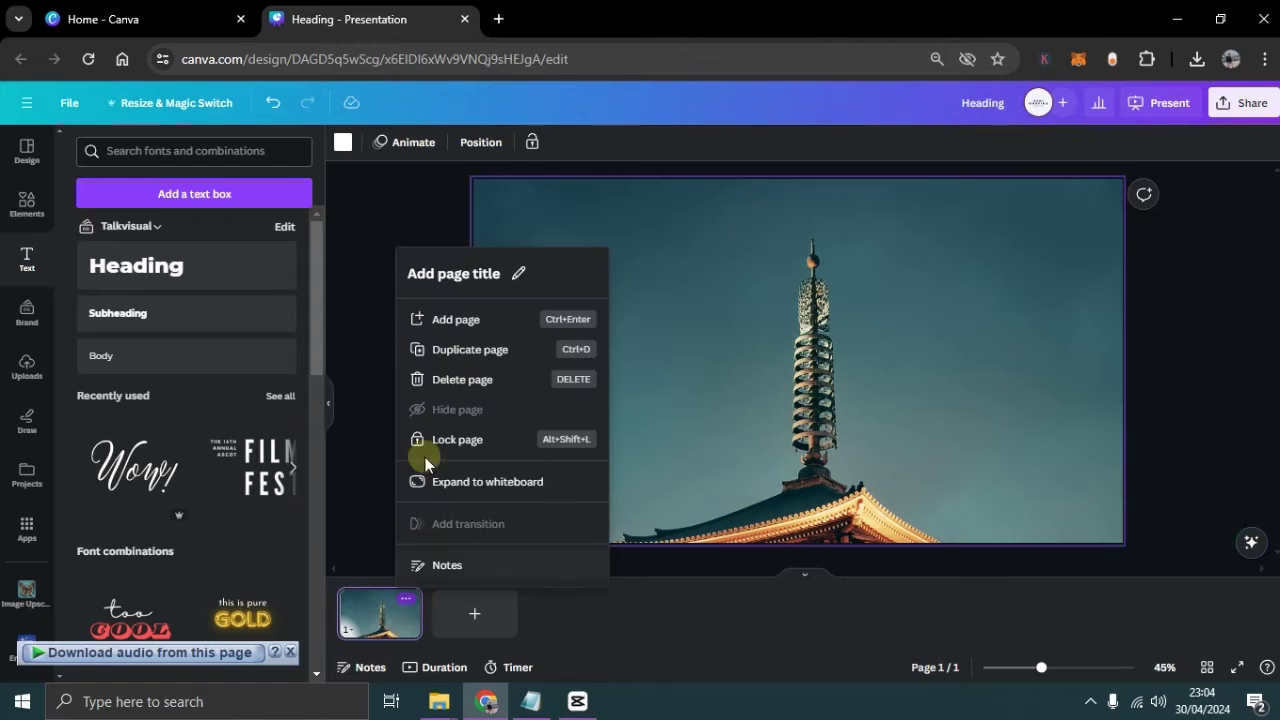
left_click(453, 350)
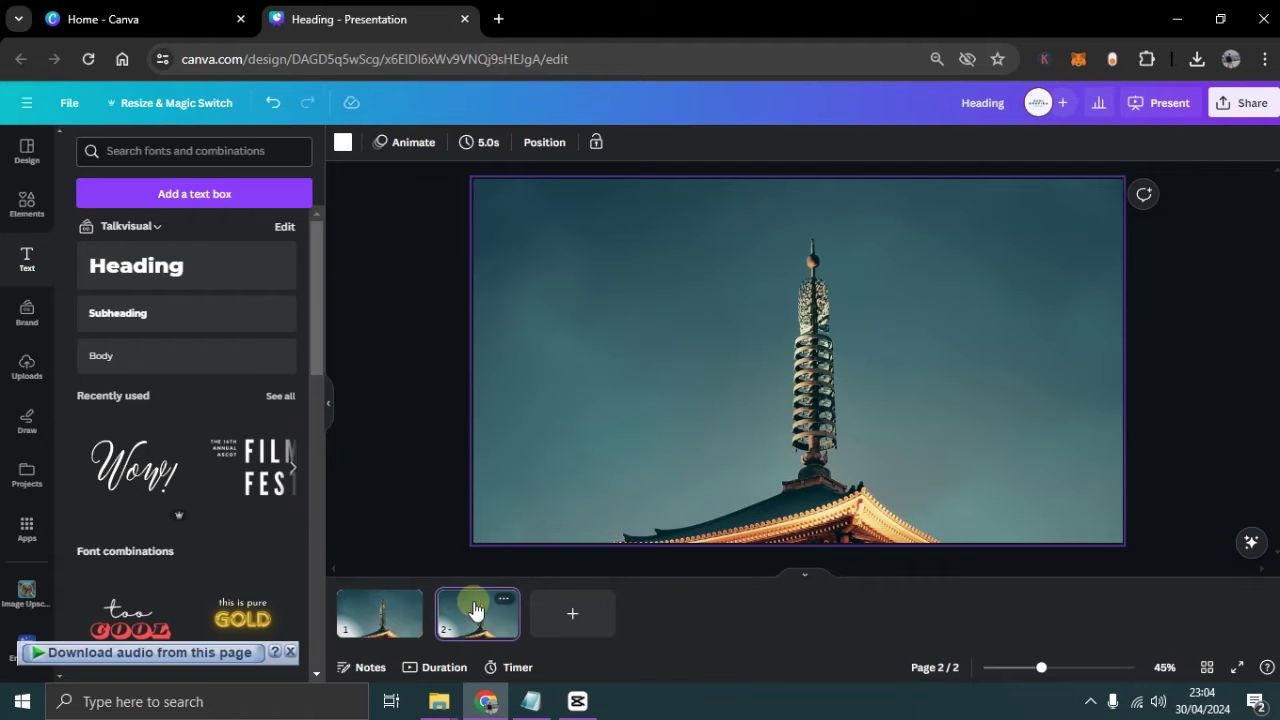
left_click(433, 425)
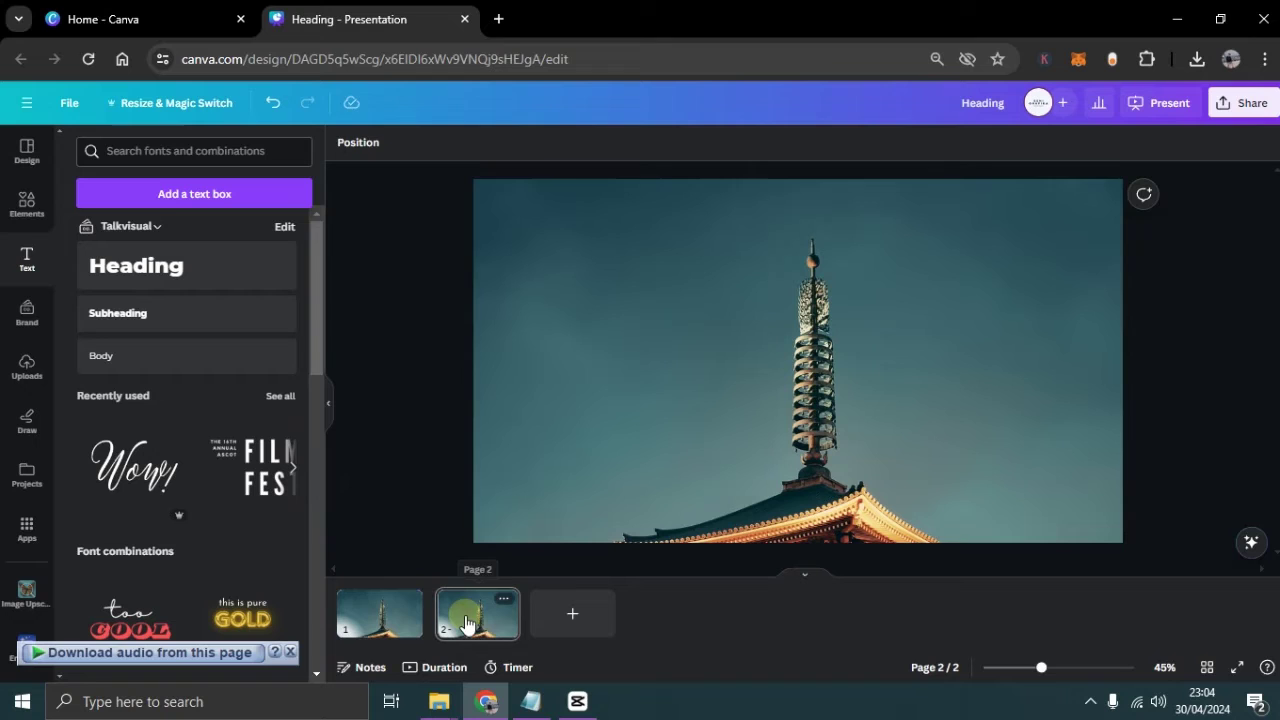
left_click(466, 623)
Step: Reorder page 2's layers so the pagoda cut-out sits above the WELCOME TO JAPAN text
left_click(380, 273)
left_click(352, 142)
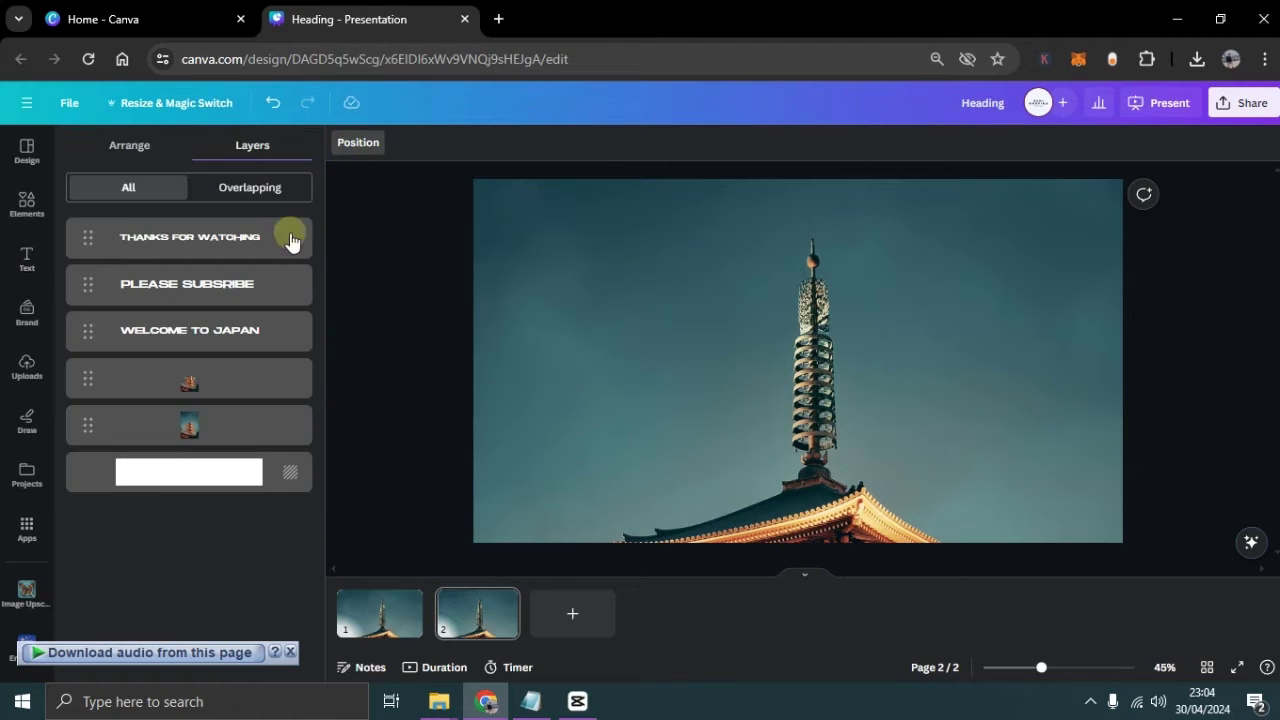
left_click(292, 240)
left_click(300, 378, "shift")
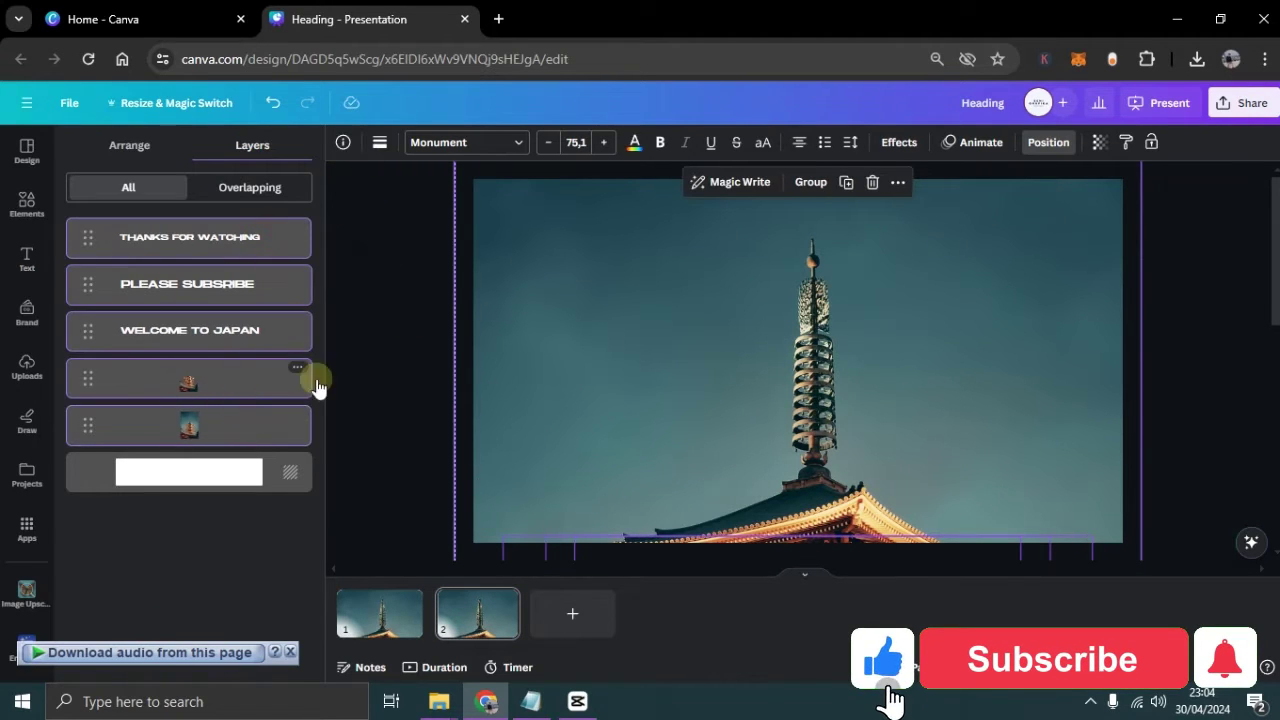
left_click(430, 327)
left_click(352, 142)
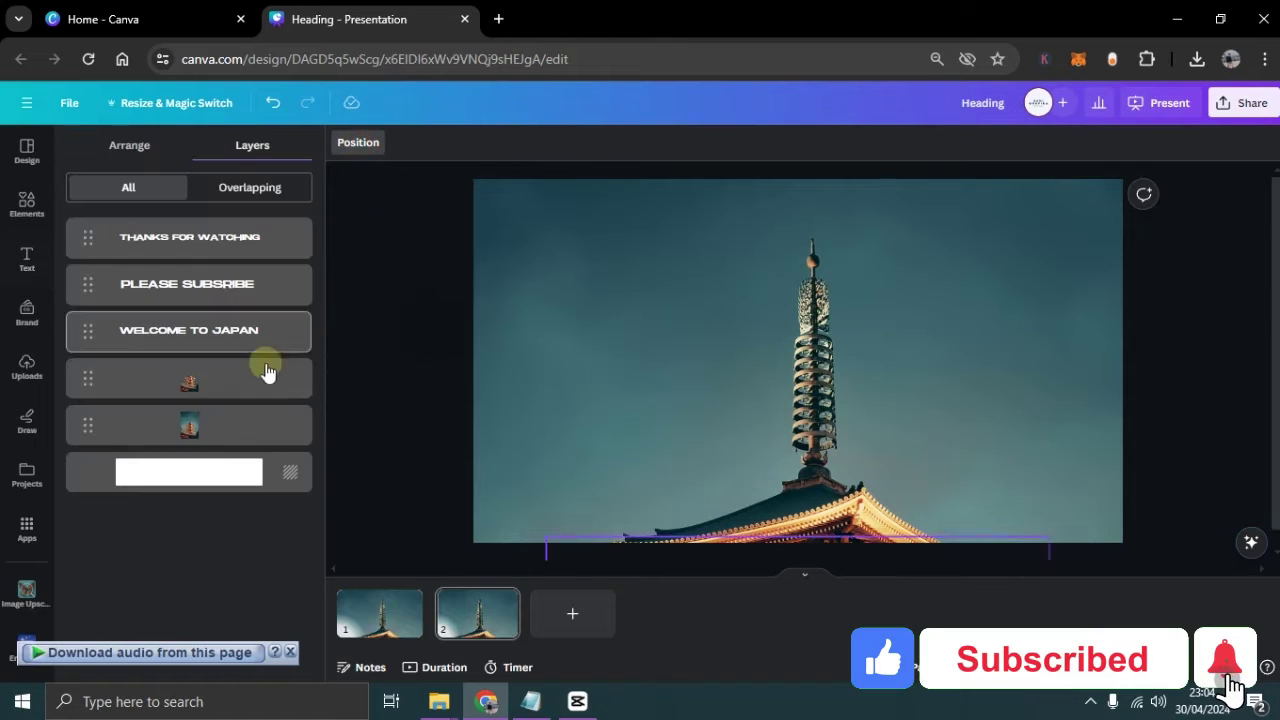
left_click(266, 375)
left_click(249, 420, "shift")
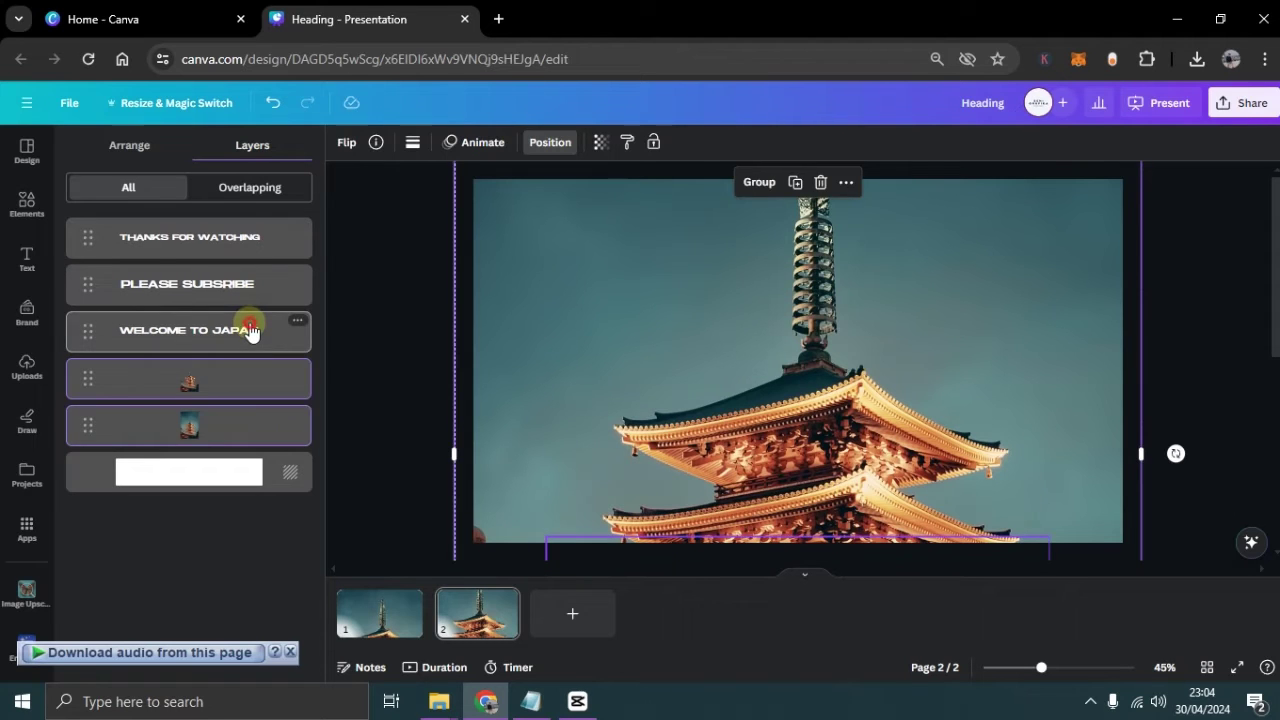
left_click(250, 332)
left_click_drag(237, 240, 243, 400)
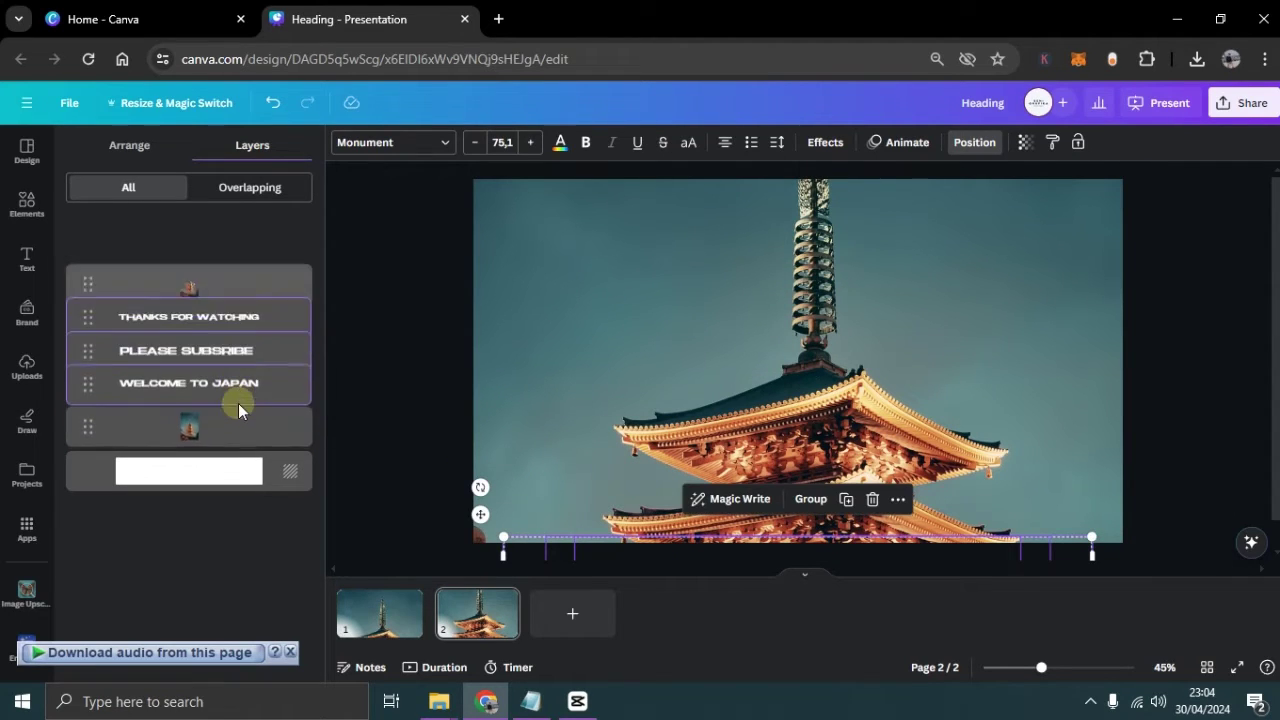
left_click(369, 377)
left_click(450, 385)
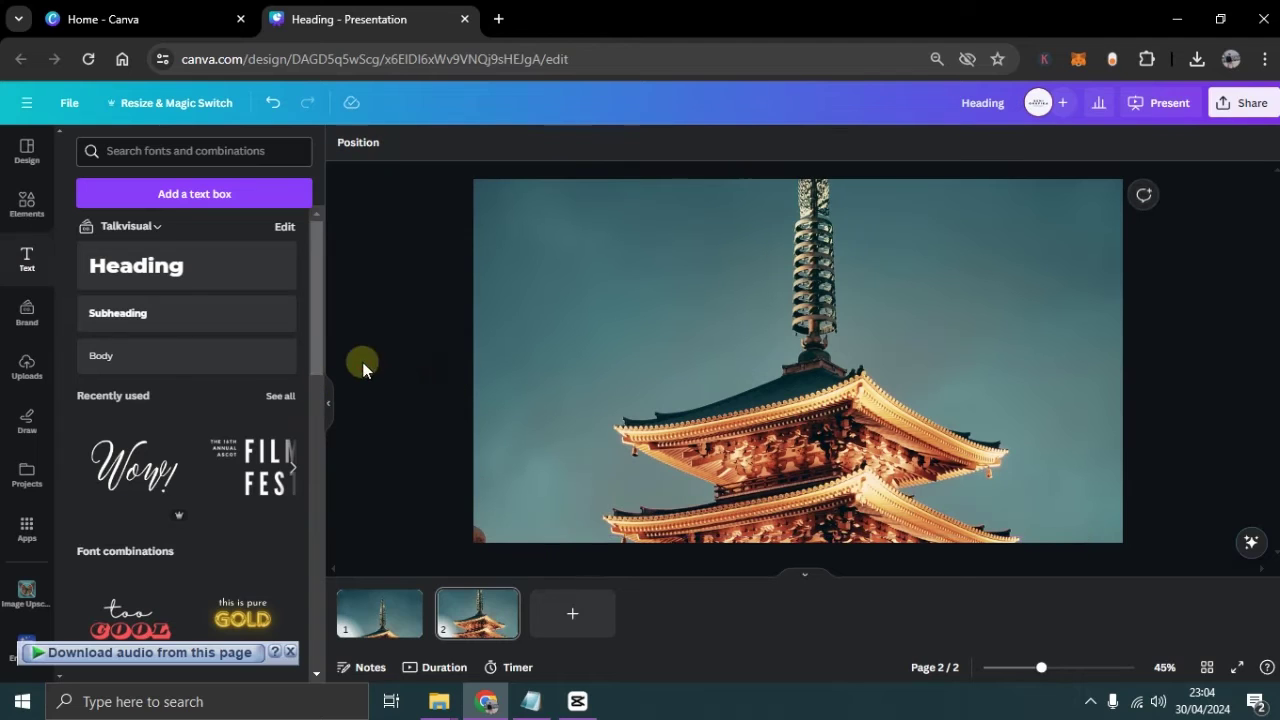
Step: Move WELCOME TO JAPAN up to the slide's upper middle
left_click(362, 148)
left_click(237, 376)
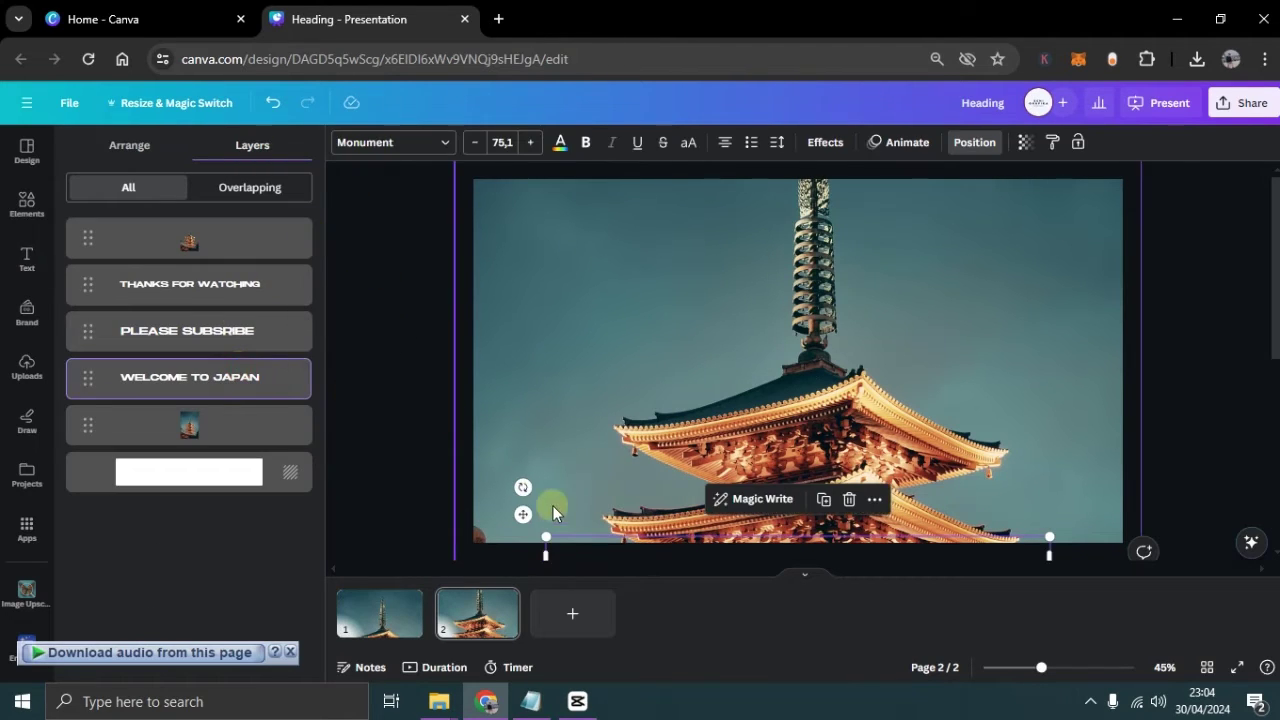
left_click_drag(572, 548, 563, 282)
left_click_drag(374, 362, 783, 447)
Step: Move both pagoda images down and resize them together to fill page 2
left_click(220, 434)
left_click(471, 343, "shift")
left_click_drag(471, 343, 493, 451)
scroll(609, 317, "down", 3)
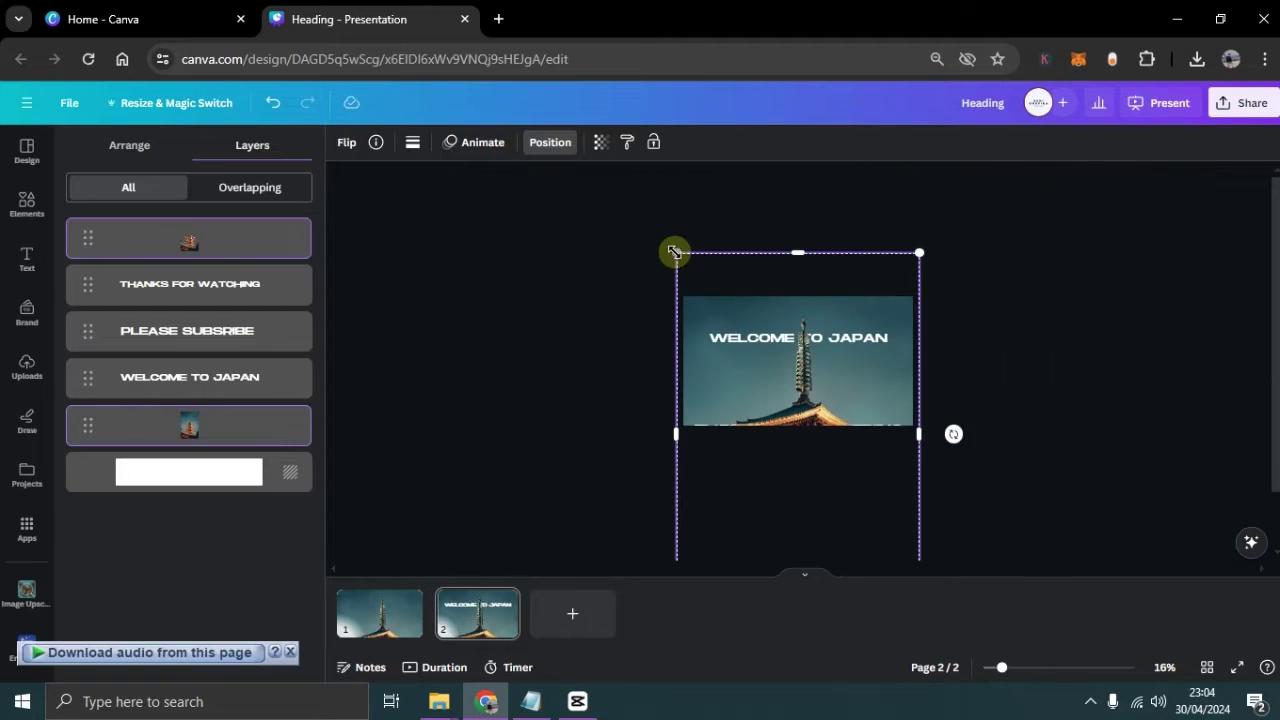
left_click_drag(676, 251, 686, 267)
left_click_drag(920, 264, 912, 277)
left_click_drag(688, 279, 680, 272)
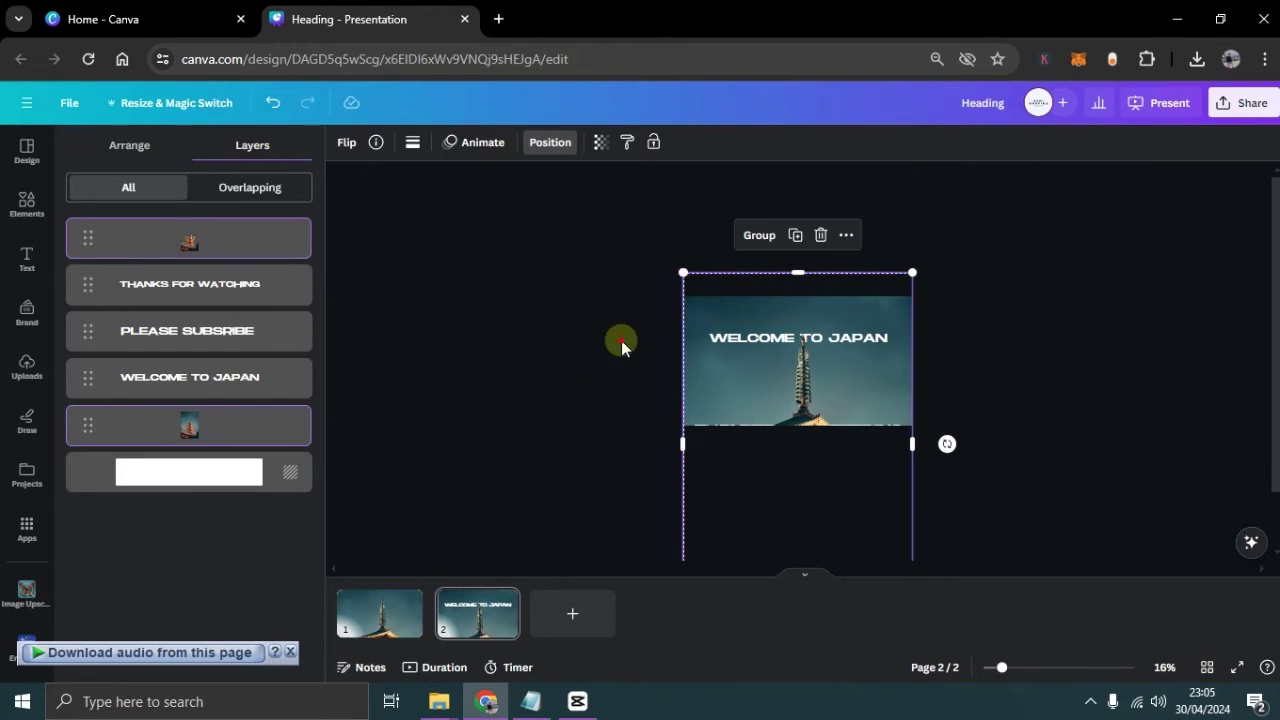
key("t")
scroll(655, 360, "up", 5)
Step: Add a 2.2-second Match & Move transition between pages 1 and 2 and preview it full screen
left_click(457, 372)
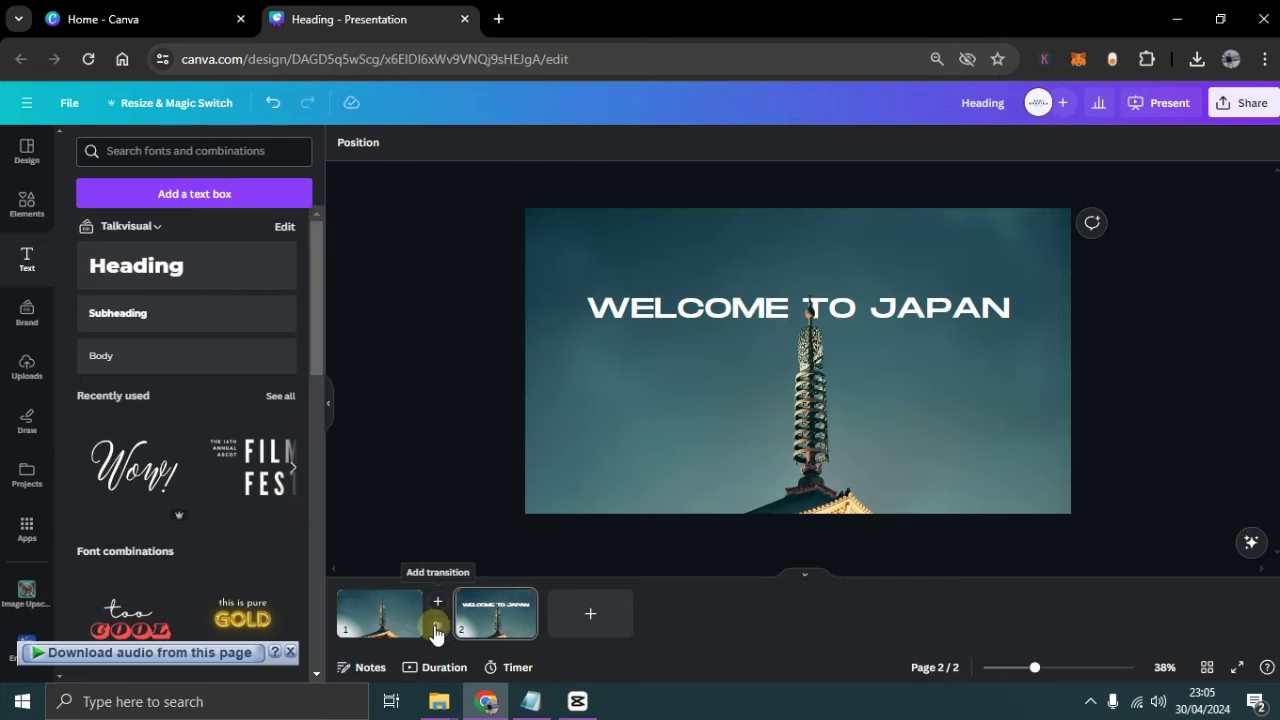
left_click(437, 628)
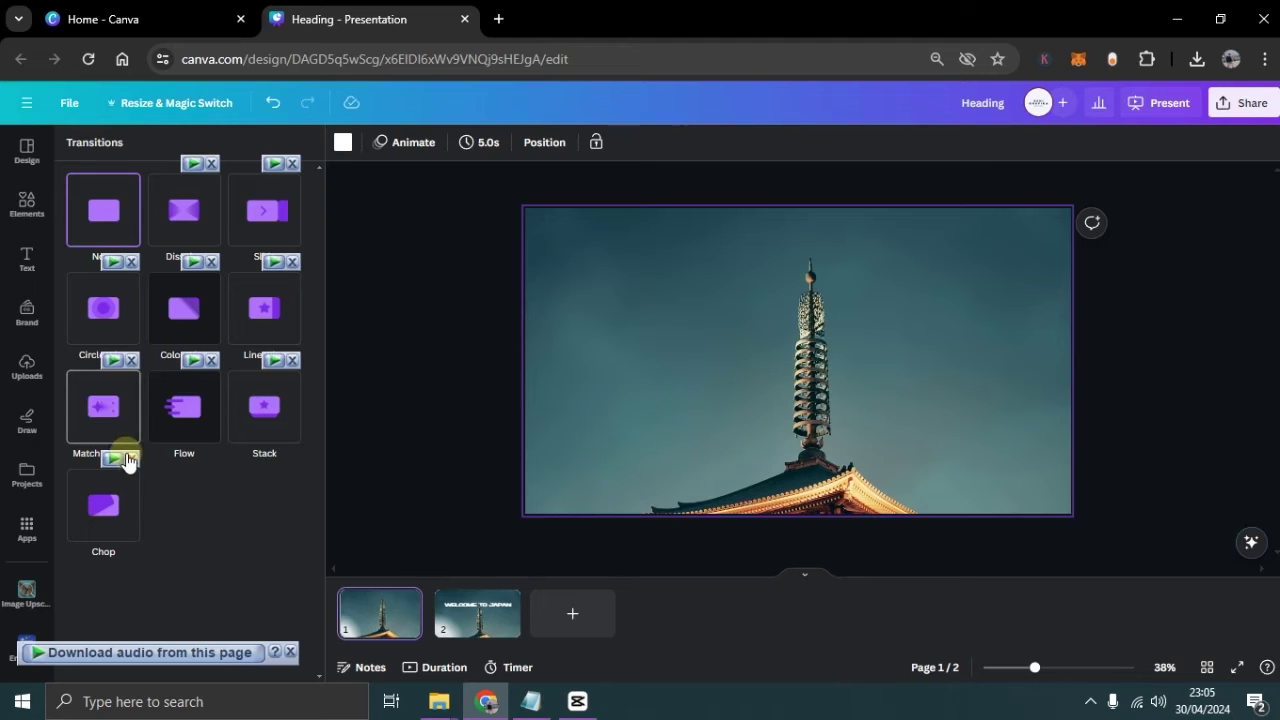
left_click(92, 428)
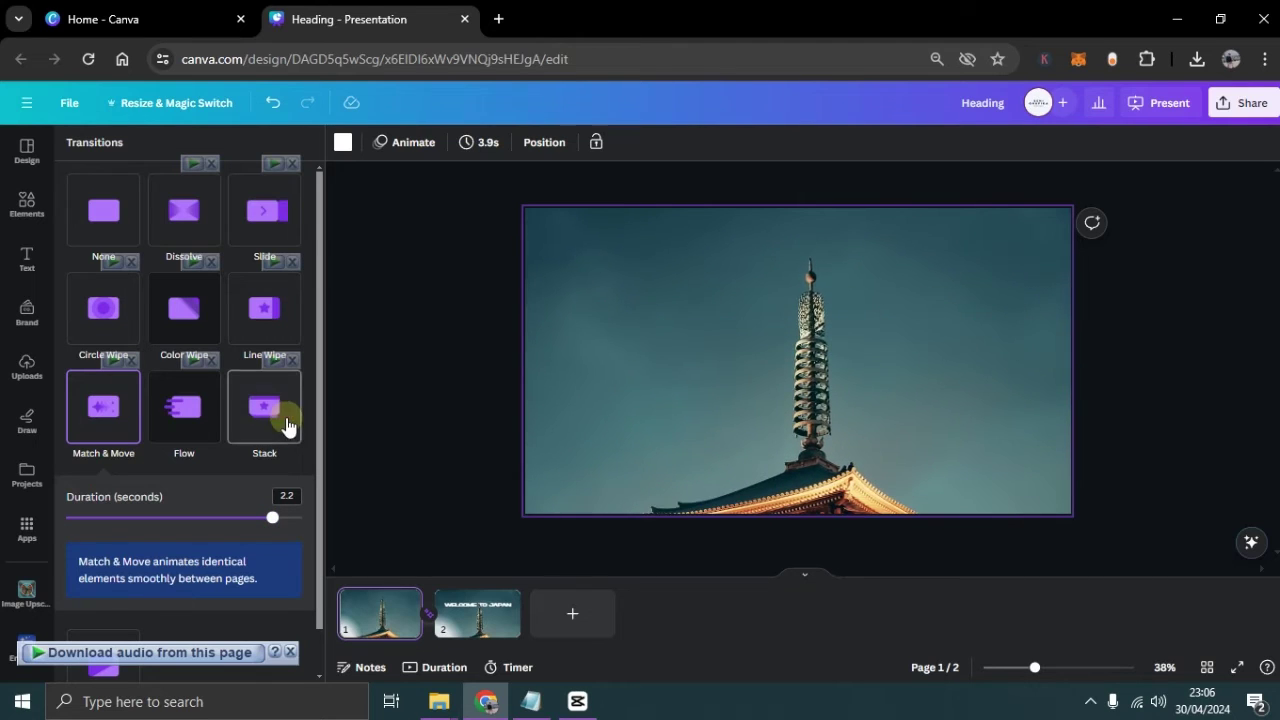
left_click(1240, 667)
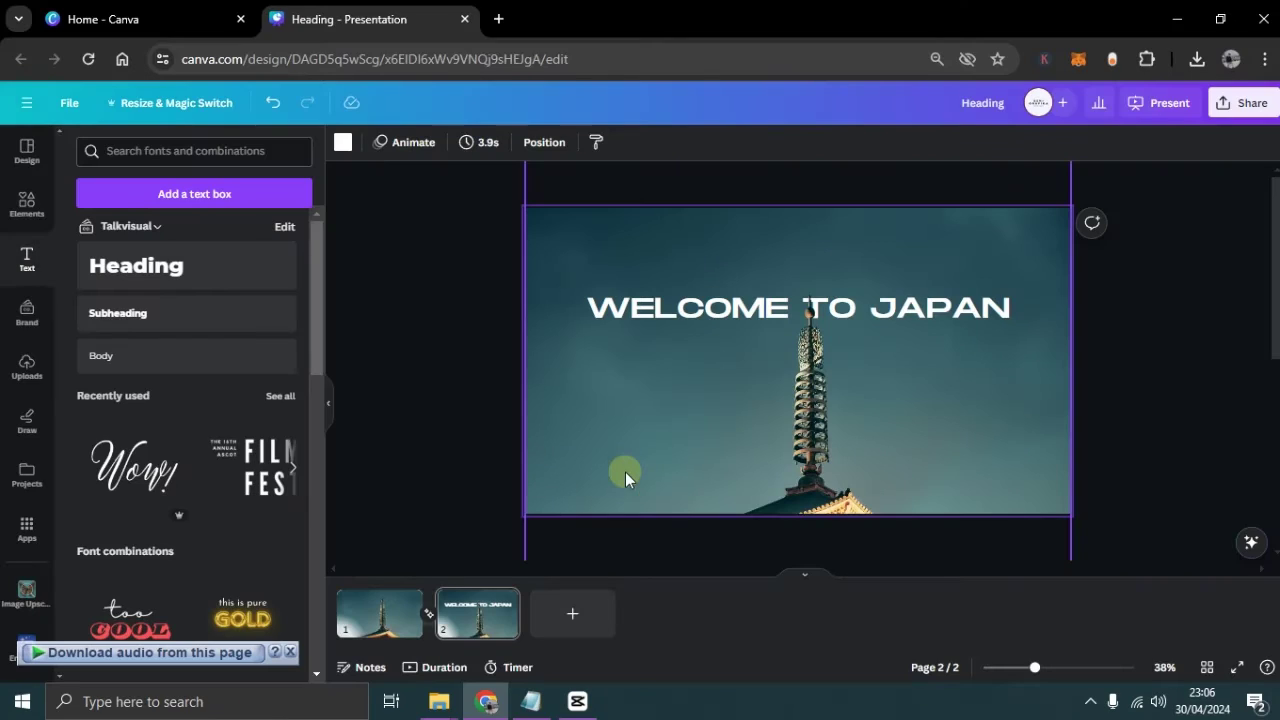
Step: Exit the preview and duplicate page 2 as a new page 3
left_click(432, 387)
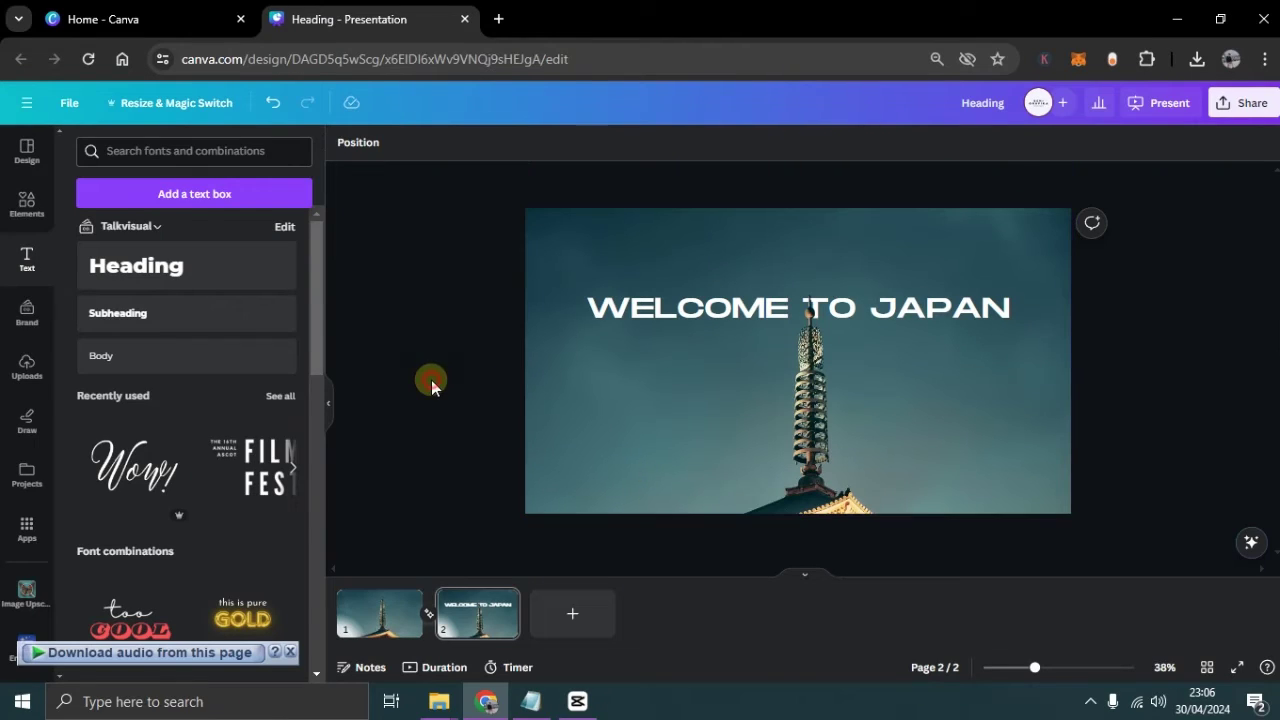
left_click(460, 612)
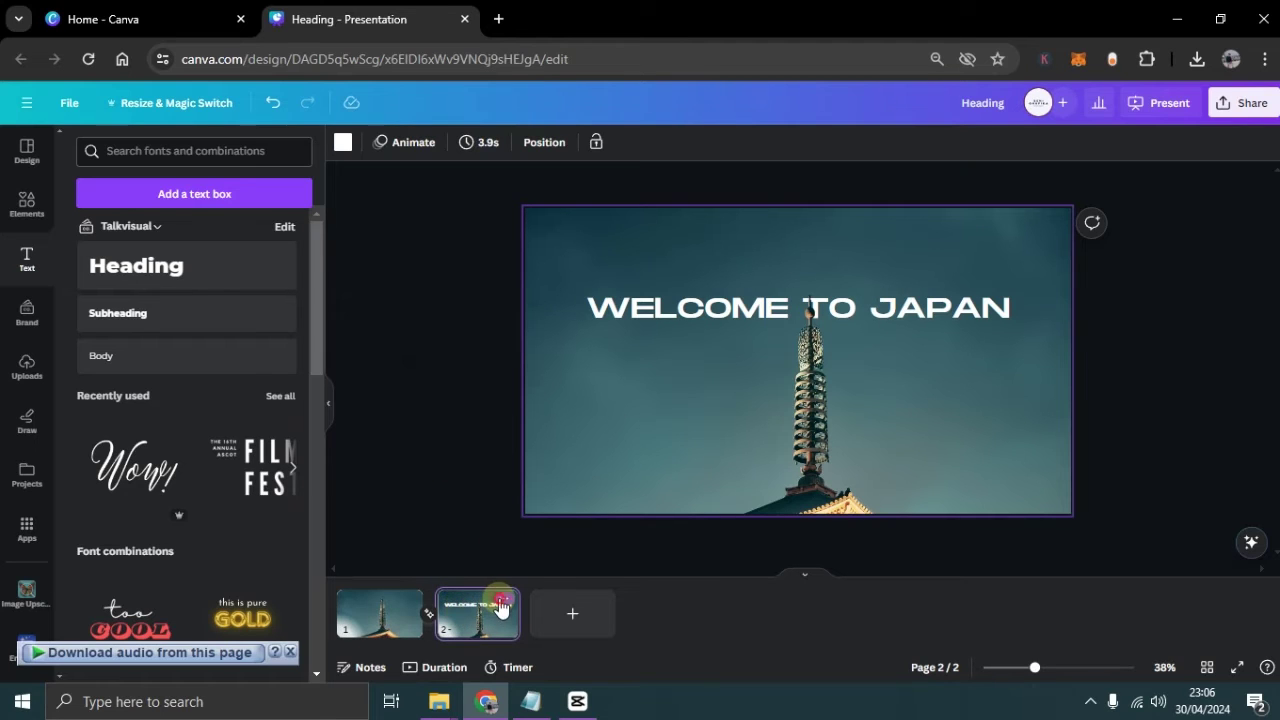
left_click(502, 600)
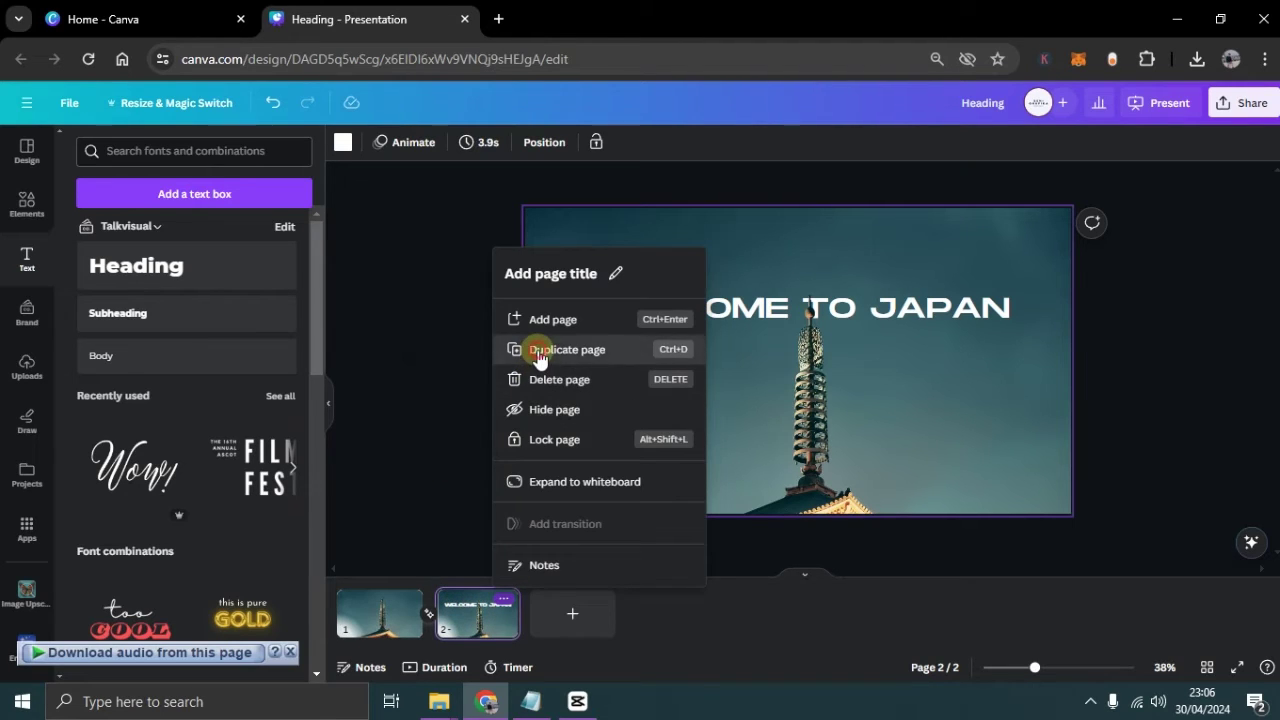
left_click(539, 350)
left_click(586, 622)
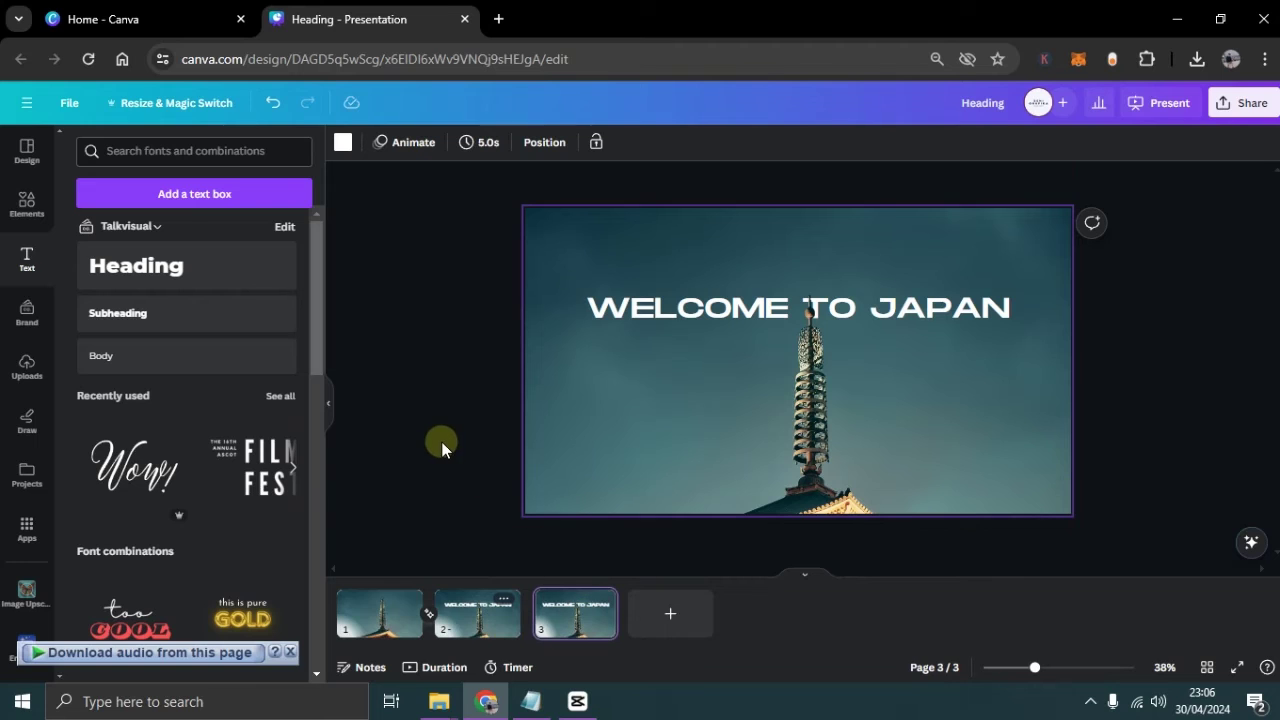
Step: Arrange page 3's title layers so PLEASE SUBSRIBE is the featured title
left_click(628, 442)
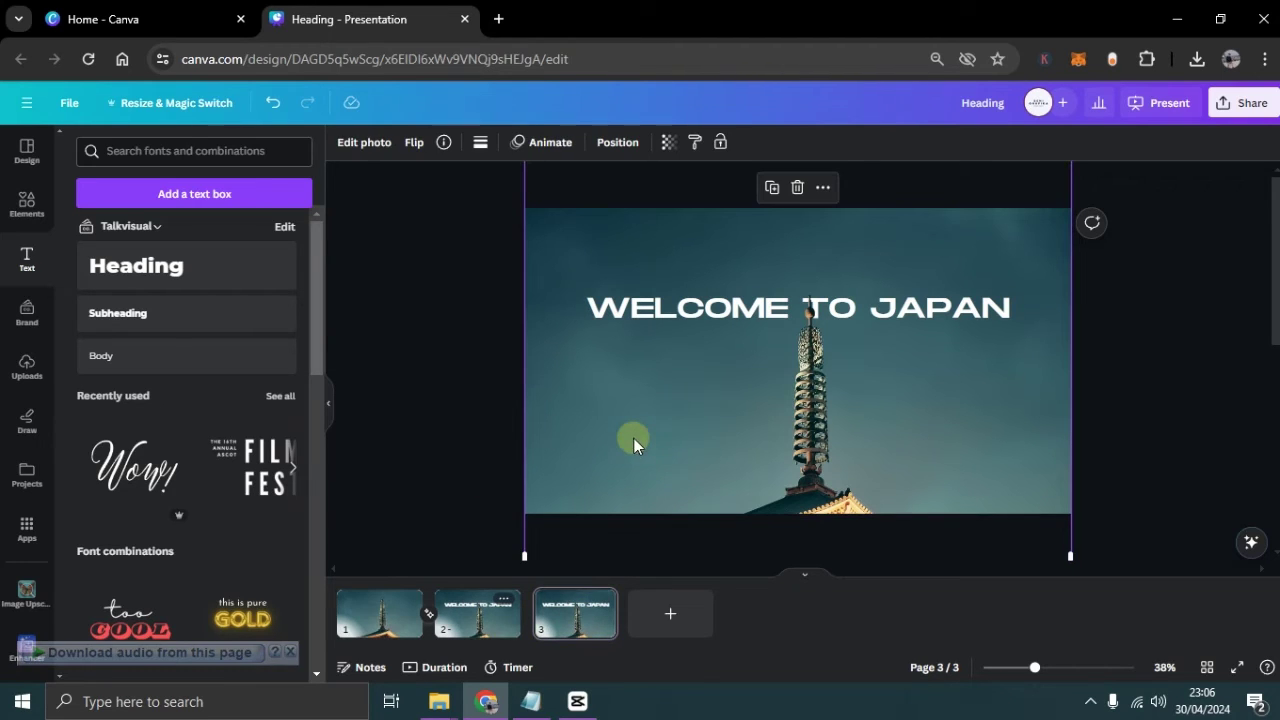
left_click(588, 627)
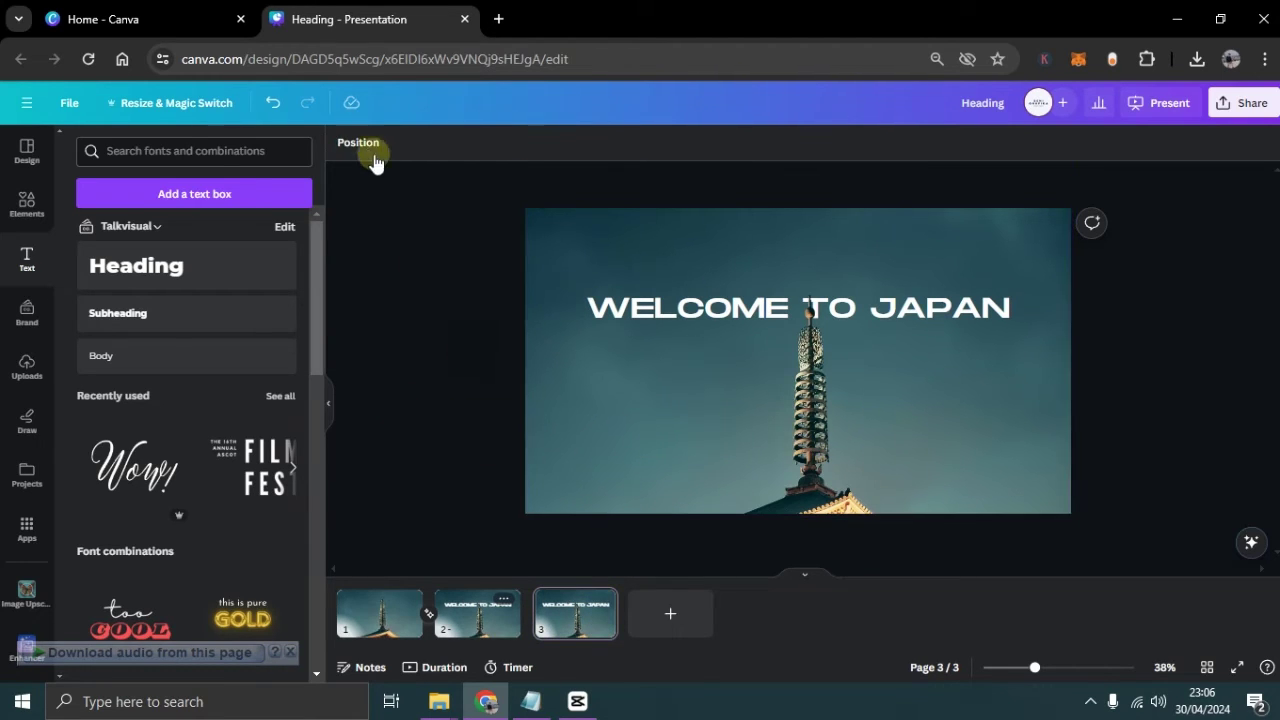
left_click(375, 163)
left_click(243, 286)
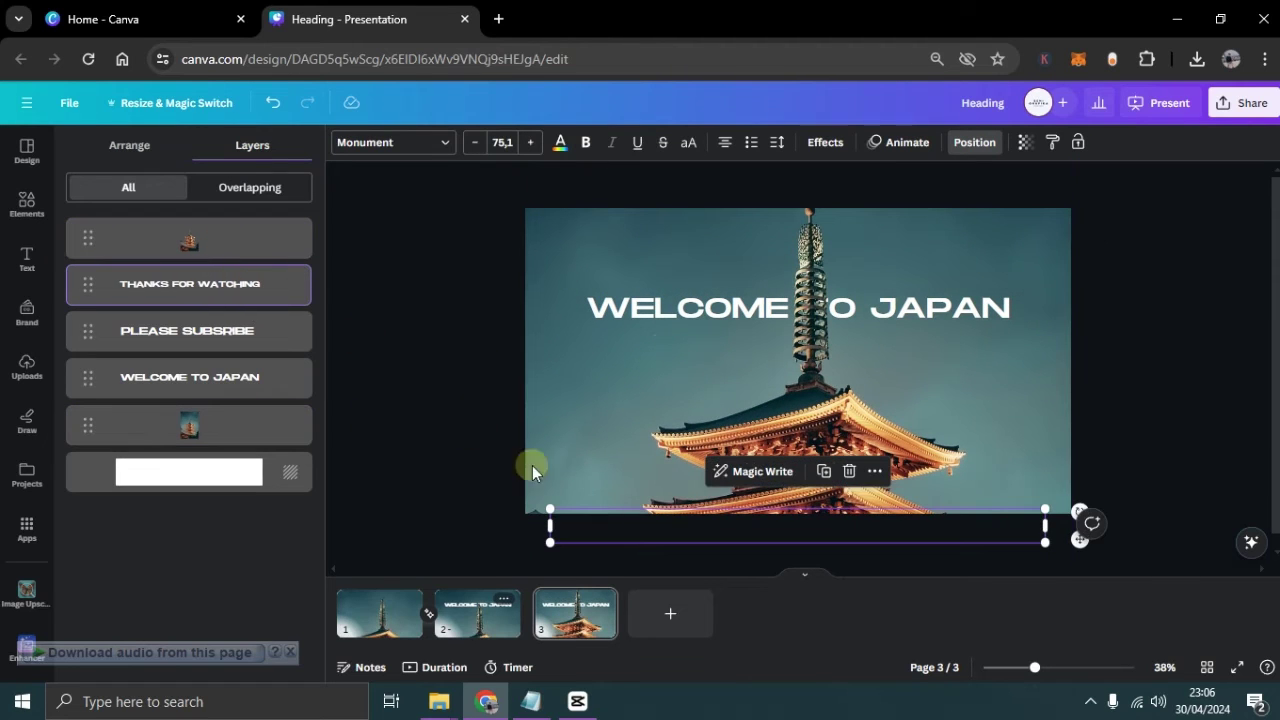
left_click(223, 331)
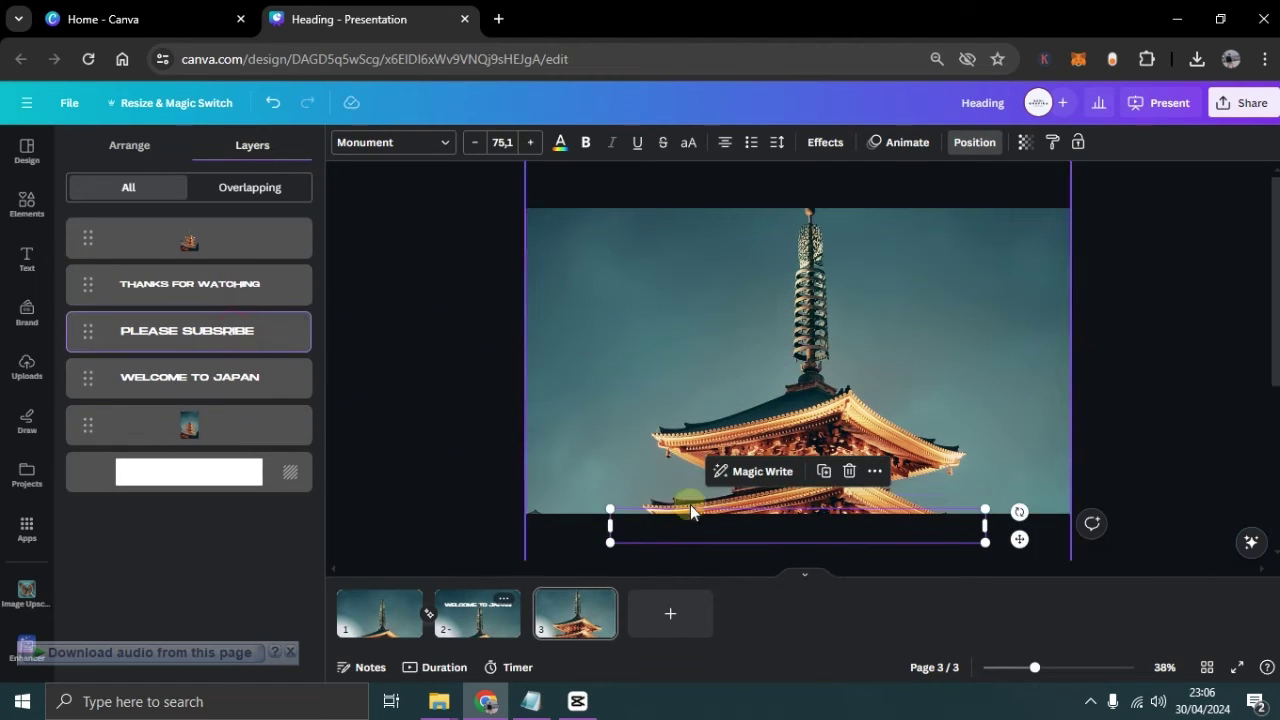
left_click(417, 371)
Step: Duplicate page 3 as page 4, bring THANKS FOR WATCHING to the front mid-page, and delete PLEASE SUBSRIBE
left_click(602, 598)
left_click(640, 300)
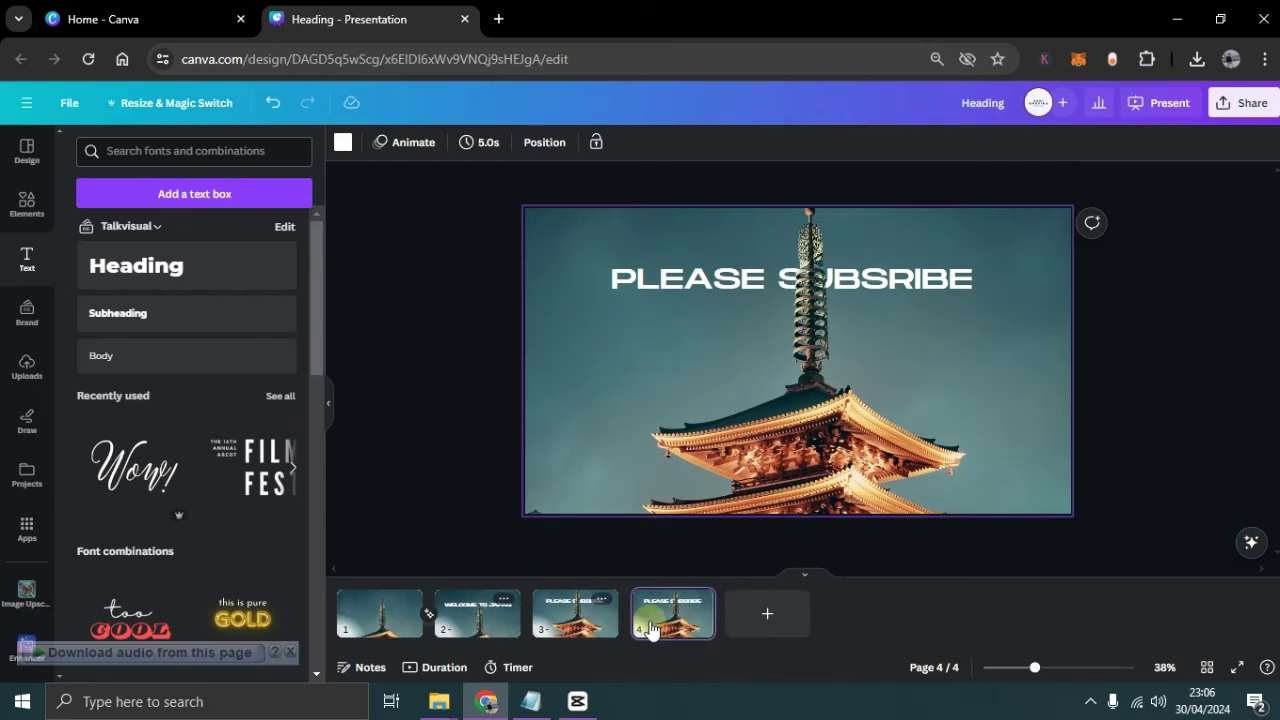
left_click(358, 142)
left_click(246, 240, "shift")
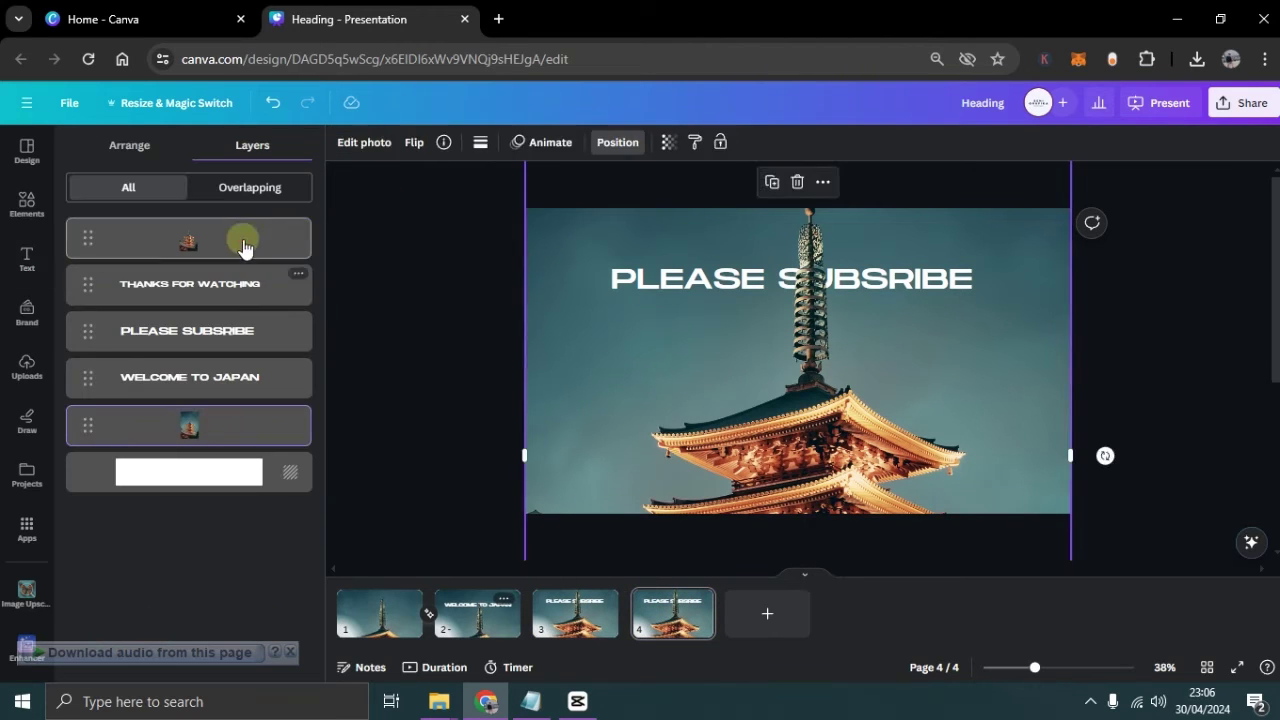
left_click(228, 288)
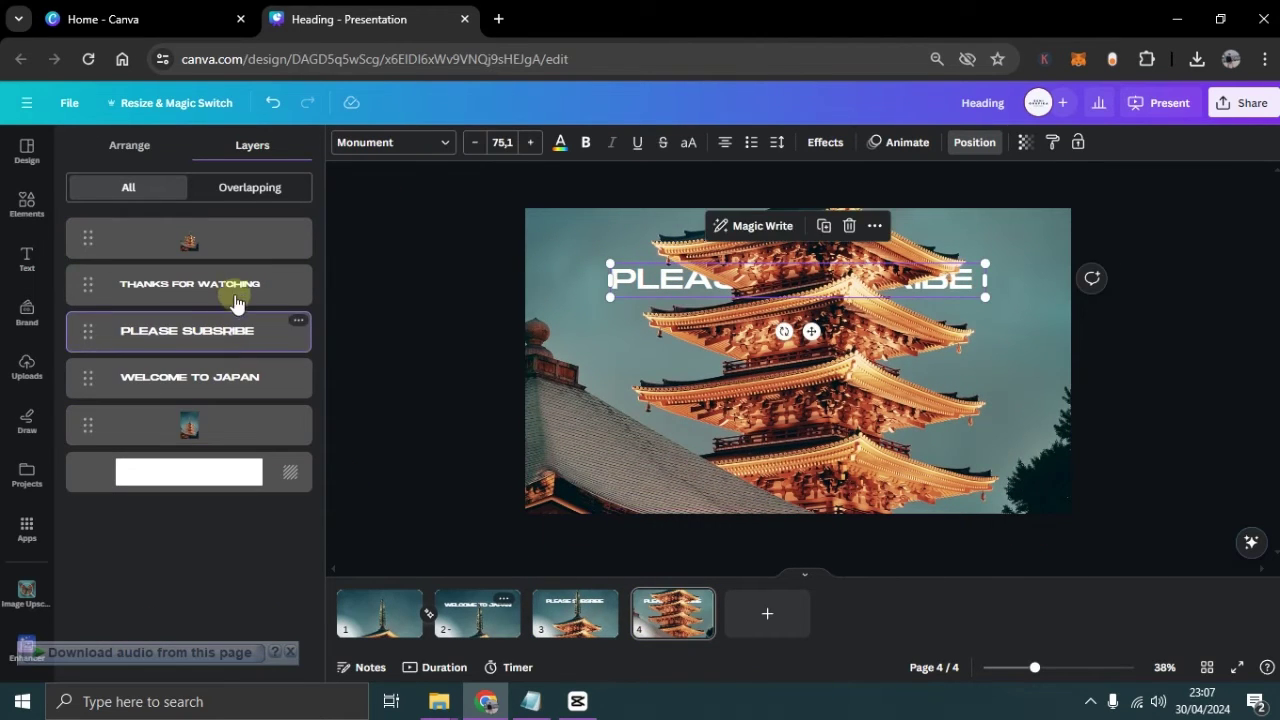
left_click_drag(686, 515, 688, 359)
key("ctrl+alt+]")
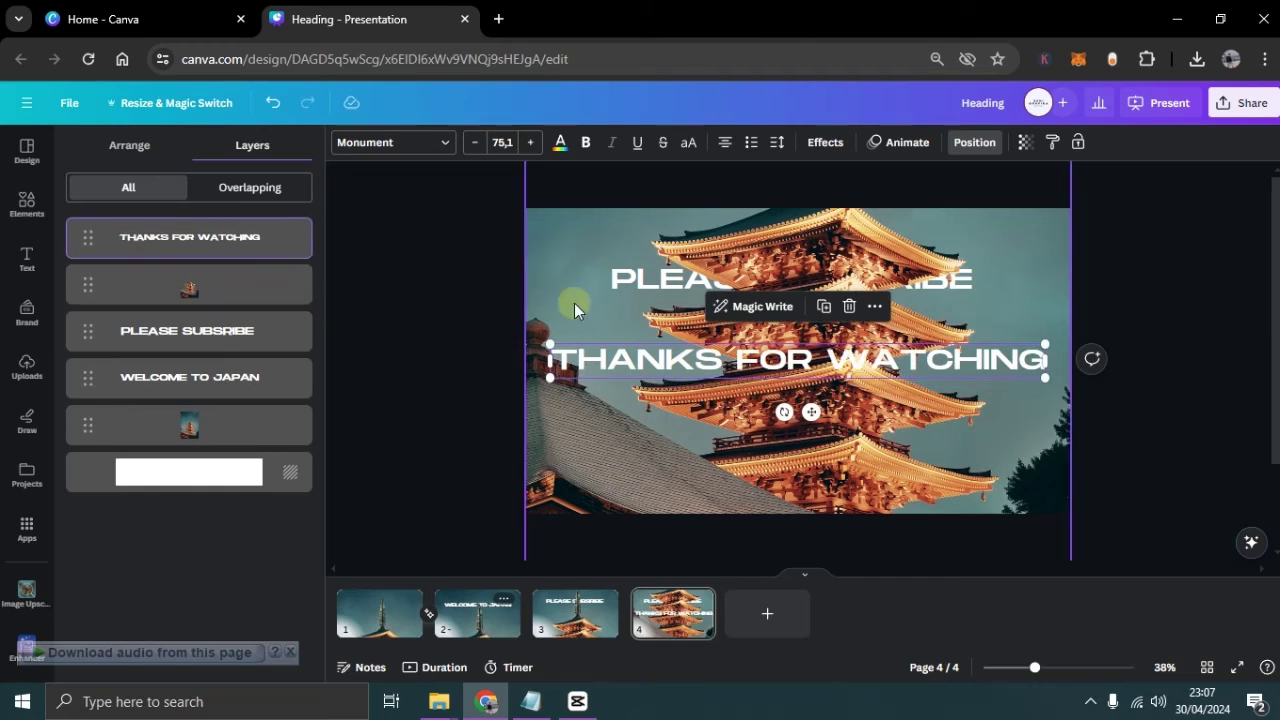
left_click(243, 331)
left_click_drag(634, 287, 646, 517)
key("Delete")
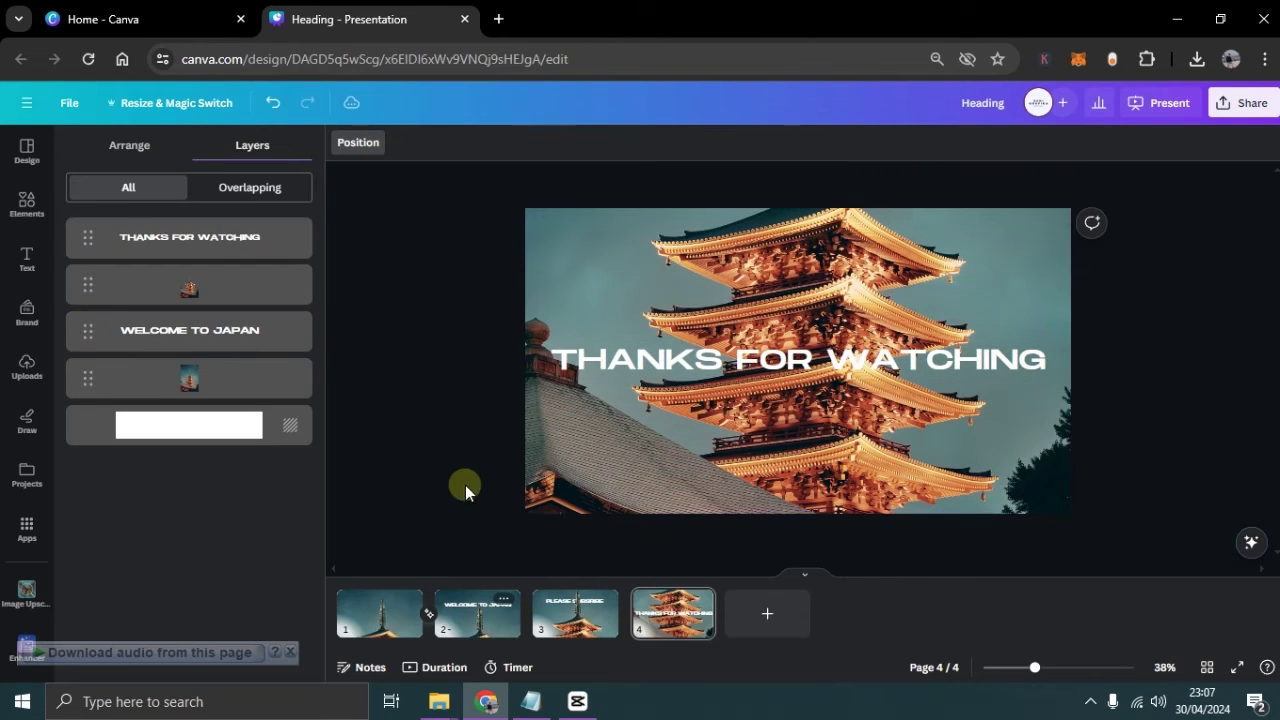
left_click(445, 487)
Step: Add Match & Move transitions between pages 2–3 and 3–4, adjusting their durations
left_click(527, 612)
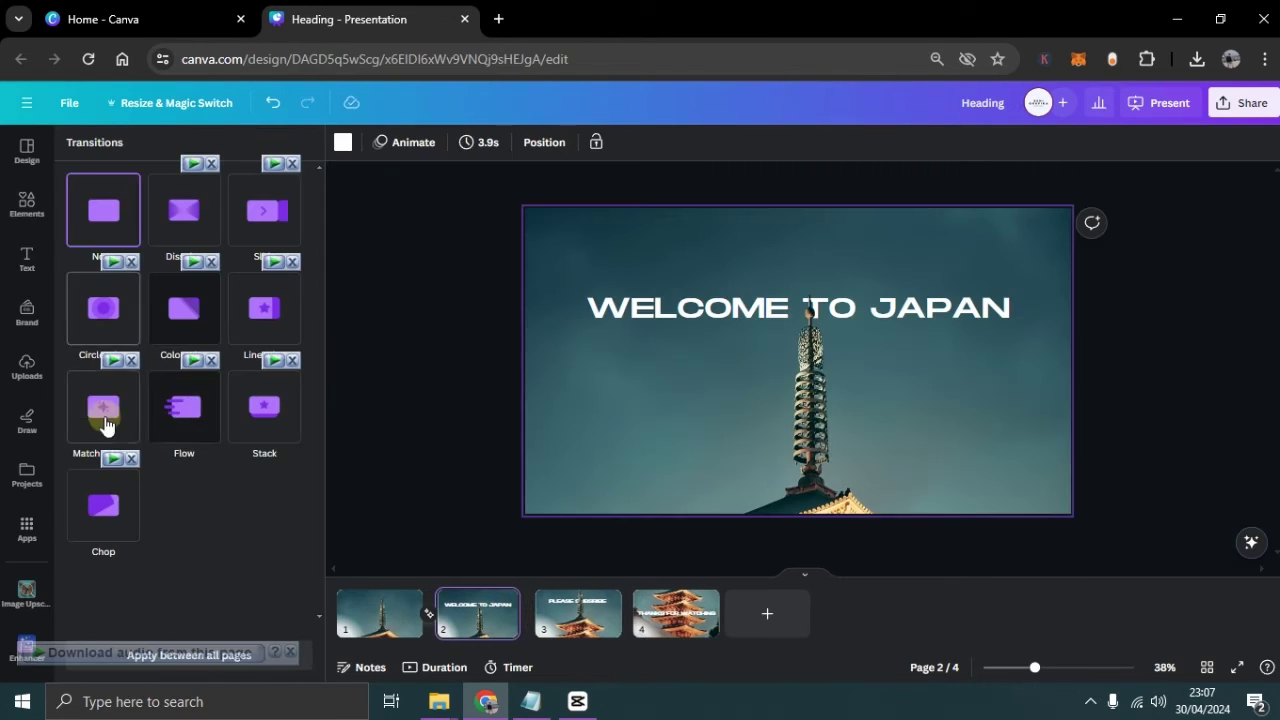
left_click(137, 468)
left_click_drag(106, 517, 175, 521)
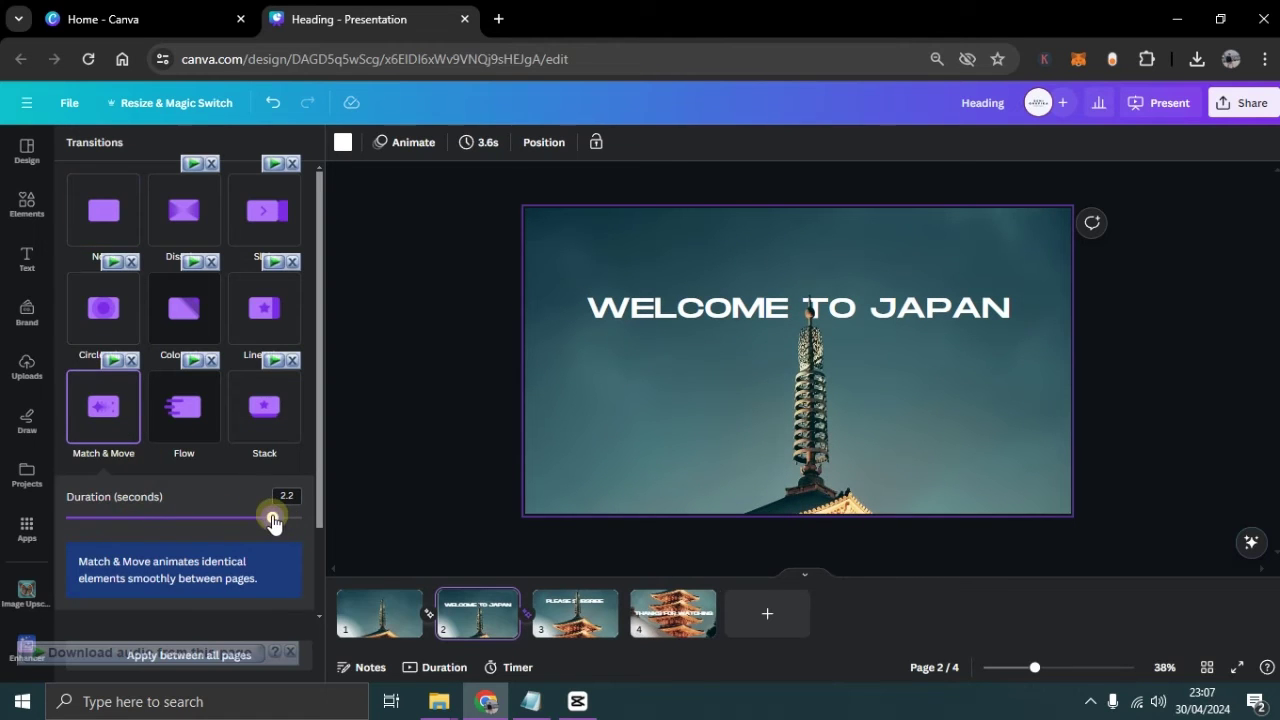
left_click(627, 618)
left_click(103, 410)
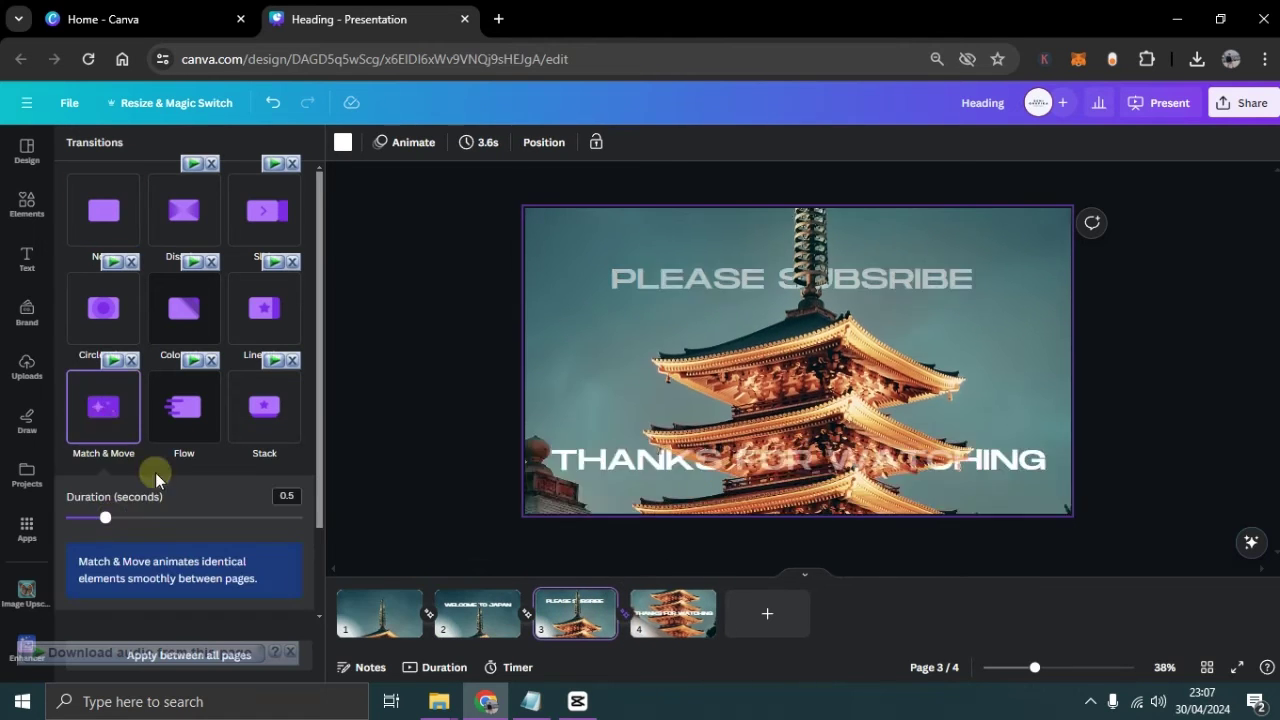
left_click_drag(106, 517, 272, 517)
Step: Play the four-slide pagoda presentation full screen to view its Match & Move transitions
left_click(418, 487)
left_click(1235, 667)
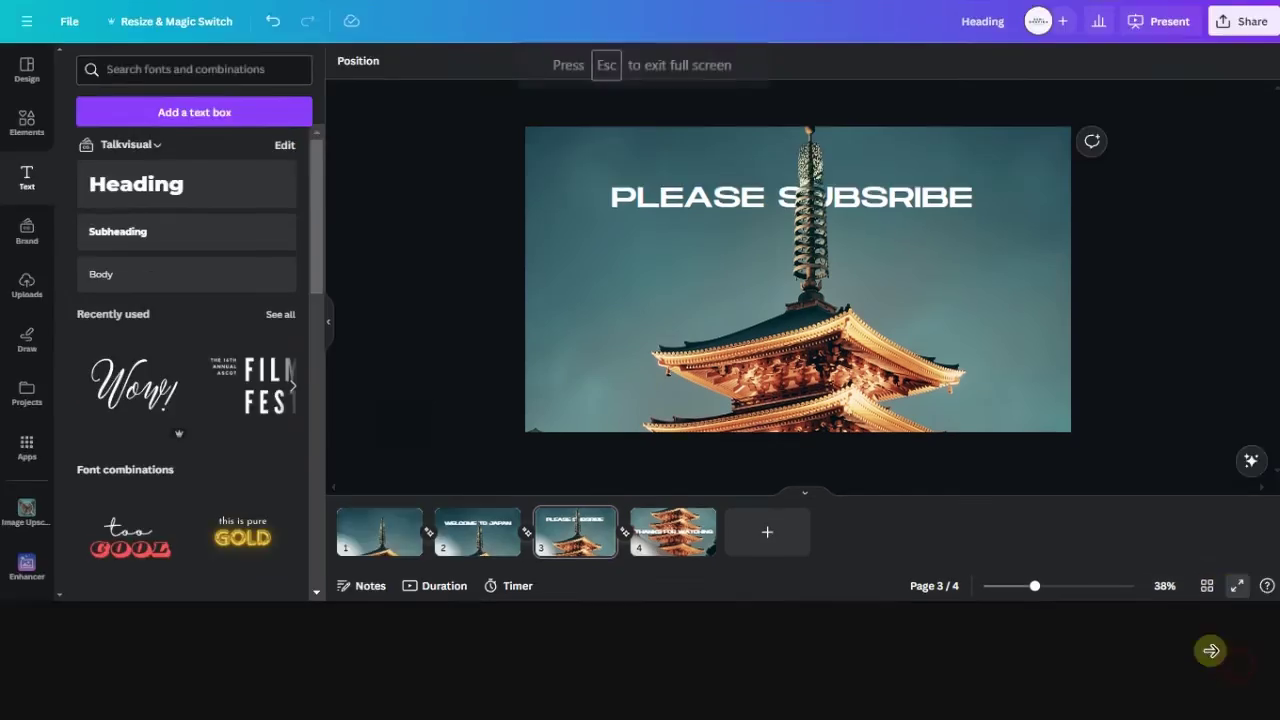